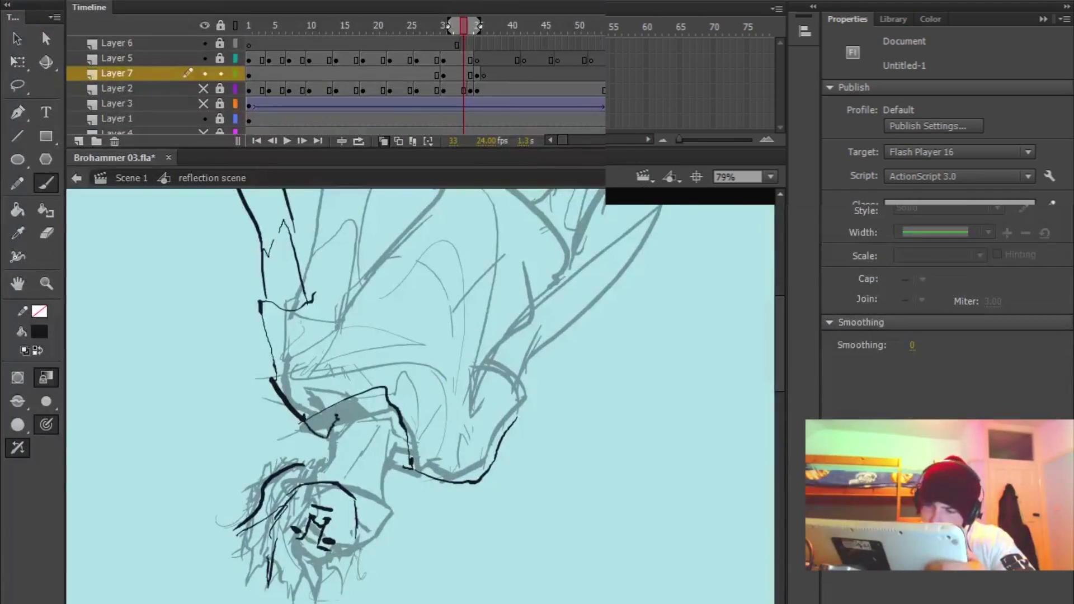
- Ink the upside-down figure's neck lines between the collar and head, and reposition a lassoed part of the drawing
drag(369, 475, 408, 414)
drag(348, 385, 414, 389)
mouse_move(314, 387)
mouse_down()
mouse_move(339, 403)
mouse_move(431, 419)
mouse_up()
key(l)
drag(402, 433, 504, 508)
drag(427, 518, 434, 506)
key(b)
- Ink the torso's side contours and the shirt's hem over the faded guide drawing
drag(671, 395, 592, 449)
mouse_move(538, 456)
mouse_down()
mouse_move(505, 428)
mouse_move(497, 499)
mouse_up()
drag(471, 425, 509, 540)
drag(393, 491, 515, 538)
drag(530, 556, 621, 423)
drag(496, 338, 453, 394)
mouse_move(347, 536)
mouse_down()
mouse_move(454, 395)
mouse_move(447, 312)
mouse_move(571, 396)
mouse_up()
drag(473, 312, 526, 399)
- Add curved fold lines across the chest and middle of the shirt
key(e)
key(b)
drag(426, 372, 506, 455)
drag(568, 408, 445, 397)
drag(390, 485, 442, 449)
mouse_move(490, 415)
mouse_down()
mouse_move(469, 446)
mouse_move(559, 423)
mouse_up()
- Rough in the outstretched arm beside the shoulder and erase its stray sleeve lines
drag(633, 414, 752, 313)
key(e)
drag(607, 330, 537, 362)
key(b)
drag(623, 335, 601, 375)
key(e)
drag(530, 448, 540, 425)
key(b)
- Clean up the sleeve opening and draw the long contour lines of the outstretched forearm
drag(542, 406, 661, 362)
drag(764, 314, 761, 360)
key(e)
mouse_move(545, 471)
mouse_down()
mouse_move(627, 384)
mouse_move(539, 409)
mouse_up()
key(b)
drag(515, 430, 624, 338)
drag(570, 436, 695, 304)
- Lasso part of the new linework and adjust its placement with Free Transform
key(l)
drag(587, 419, 539, 353)
key(q)
drag(691, 256, 743, 316)
click(497, 477)
key(b)
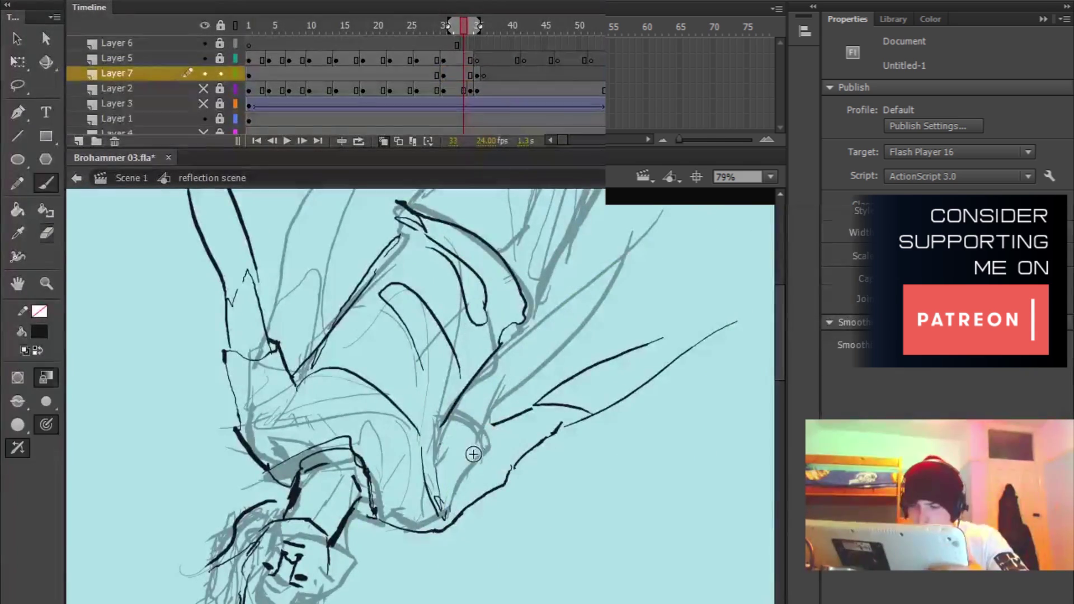
- Refine the raised arm's contours and the shirt's edge lines, erasing where needed
drag(513, 190, 529, 217)
drag(276, 309, 280, 325)
mouse_move(236, 199)
mouse_down()
mouse_move(300, 341)
mouse_move(272, 354)
mouse_up()
mouse_move(640, 350)
mouse_down()
mouse_move(505, 350)
mouse_move(479, 378)
mouse_up()
drag(282, 474, 436, 256)
mouse_move(544, 263)
mouse_down()
mouse_move(458, 431)
mouse_move(473, 384)
mouse_up()
key(ctrl+minus)
key(e)
key(b)
- Draw the long leg contours extending from the shirt's hem
drag(391, 573, 508, 414)
drag(342, 463, 407, 498)
drag(464, 399, 378, 506)
drag(462, 398, 520, 367)
drag(392, 475, 535, 291)
- Toggle Layer 1's outline display and draw the hand at the end of the outstretched arm
click(235, 118)
click(235, 118)
mouse_move(649, 403)
mouse_down()
mouse_move(624, 375)
mouse_move(676, 363)
mouse_move(630, 371)
mouse_up()
click(676, 354)
drag(703, 315, 721, 307)
drag(552, 325, 604, 417)
- Draw the raised arm's hand and fit the lassoed part to the forearm with Free Transform
mouse_move(313, 310)
mouse_down()
mouse_move(288, 247)
mouse_move(392, 276)
mouse_up()
key(l)
drag(425, 330, 414, 235)
key(q)
drag(394, 272, 394, 258)
mouse_move(364, 462)
mouse_down()
mouse_move(464, 249)
mouse_move(419, 288)
mouse_up()
key(b)
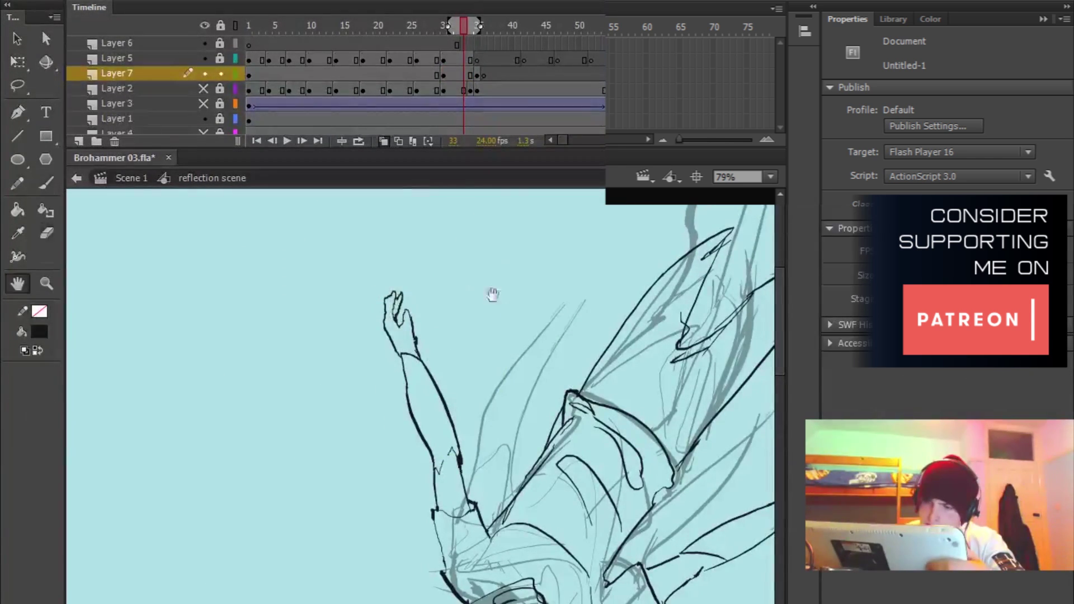
- Flip back through the earlier frames and return to frame 31 to check the falling motion
scroll(418, 335, down, 4)
key(comma)
key(comma)
key(comma)
key(comma)
key(comma)
key(comma)
key(comma)
key(comma)
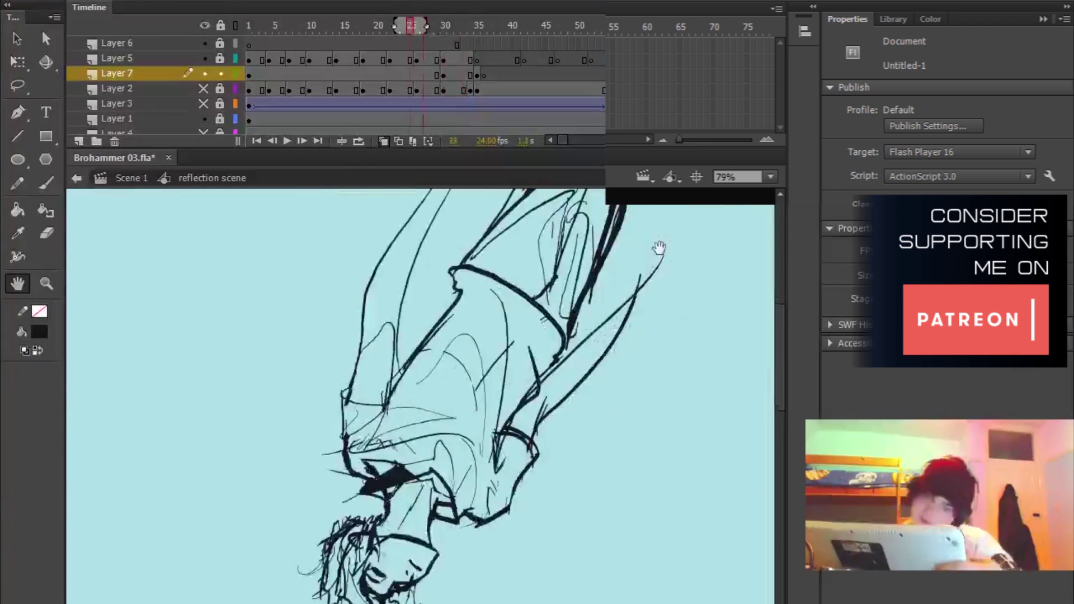
key(period)
key(period)
key(period)
key(period)
key(period)
key(period)
- Erase the placeholder face and head outline, and redraw the curved jaw line below the neck
mouse_move(613, 546)
mouse_down()
mouse_move(637, 402)
mouse_move(634, 324)
mouse_up()
key(ctrl+equal)
key(ctrl+equal)
key(e)
drag(492, 251, 532, 296)
mouse_move(515, 197)
mouse_down()
mouse_move(483, 359)
mouse_move(551, 453)
mouse_up()
key(b)
drag(428, 367, 535, 362)
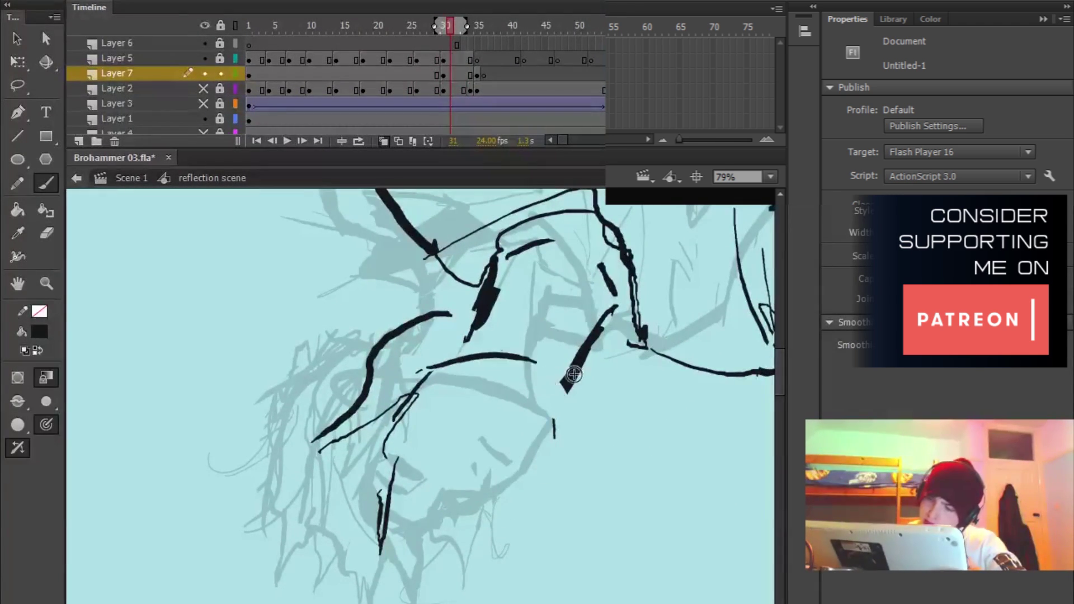
- Draw the sides of the face, the ear and the thicker neck lines joining the head to the collar
drag(402, 422, 437, 489)
drag(579, 565, 589, 233)
mouse_move(596, 319)
mouse_down()
mouse_move(606, 283)
mouse_move(643, 601)
mouse_move(520, 316)
mouse_up()
key(e)
key(b)
drag(608, 376, 602, 417)
drag(526, 302, 492, 351)
mouse_move(683, 274)
mouse_down()
mouse_move(683, 335)
mouse_move(638, 369)
mouse_up()
drag(614, 378, 611, 398)
mouse_move(600, 413)
mouse_down()
mouse_move(636, 422)
mouse_move(631, 437)
mouse_up()
- Erase the rough hair strokes and redraw the spiky hair outline around the head
key(e)
mouse_move(492, 355)
mouse_down()
mouse_move(474, 391)
mouse_move(345, 419)
mouse_move(358, 422)
mouse_up()
key(b)
mouse_move(326, 477)
mouse_down()
mouse_move(465, 312)
mouse_move(404, 331)
mouse_up()
key(e)
drag(464, 277, 403, 332)
key(b)
scroll(527, 227, down, 5)
scroll(517, 354, up, 5)
scroll(532, 435, right, 1)
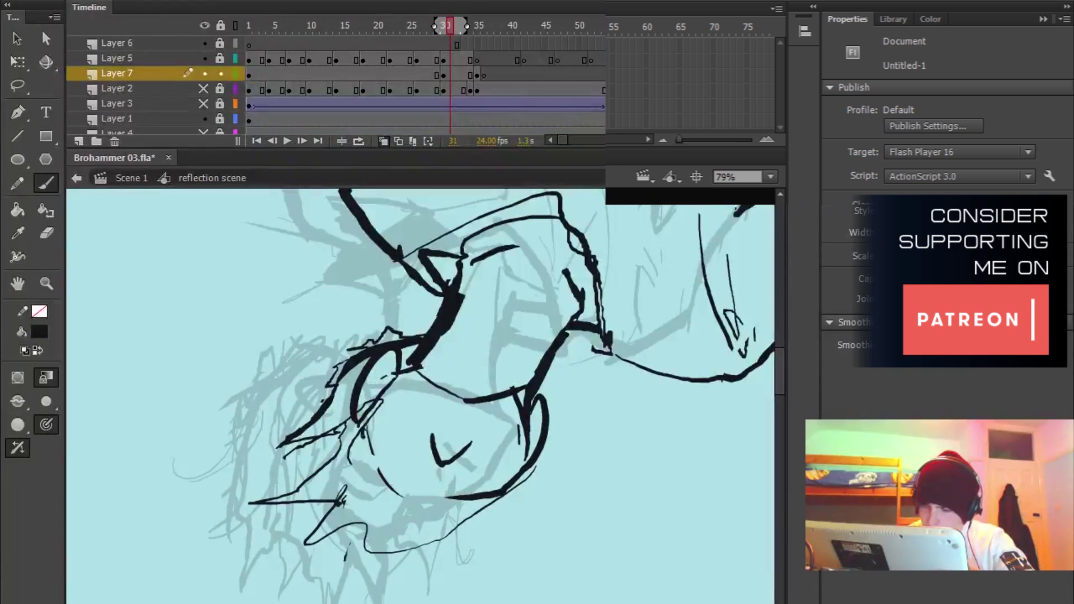
- Rework the face's lower contour, erasing the overlapping strokes
drag(516, 481, 504, 459)
drag(358, 391, 427, 464)
key(e)
drag(422, 419, 459, 425)
drag(492, 471, 508, 463)
key(b)
- Replace the rough facial mark with a mouth and nostrils, and strengthen the side of the face
key(e)
drag(512, 392, 506, 452)
drag(427, 465, 408, 460)
key(b)
mouse_move(400, 452)
mouse_down()
mouse_move(496, 454)
mouse_move(420, 450)
mouse_up()
drag(442, 450, 437, 453)
drag(507, 415, 508, 386)
drag(356, 376, 492, 429)
drag(439, 390, 484, 434)
- Clean up the ear and jaw junction beside the neck and redraw the head's contour there
drag(439, 333, 442, 343)
key(e)
drag(442, 343, 398, 360)
mouse_move(582, 325)
mouse_down()
mouse_move(582, 338)
mouse_move(576, 324)
mouse_up()
key(b)
drag(392, 344, 408, 367)
drag(630, 339, 554, 375)
mouse_move(550, 284)
mouse_down()
mouse_move(492, 352)
mouse_move(434, 451)
mouse_up()
key(ctrl+minus)
key(ctrl+equal)
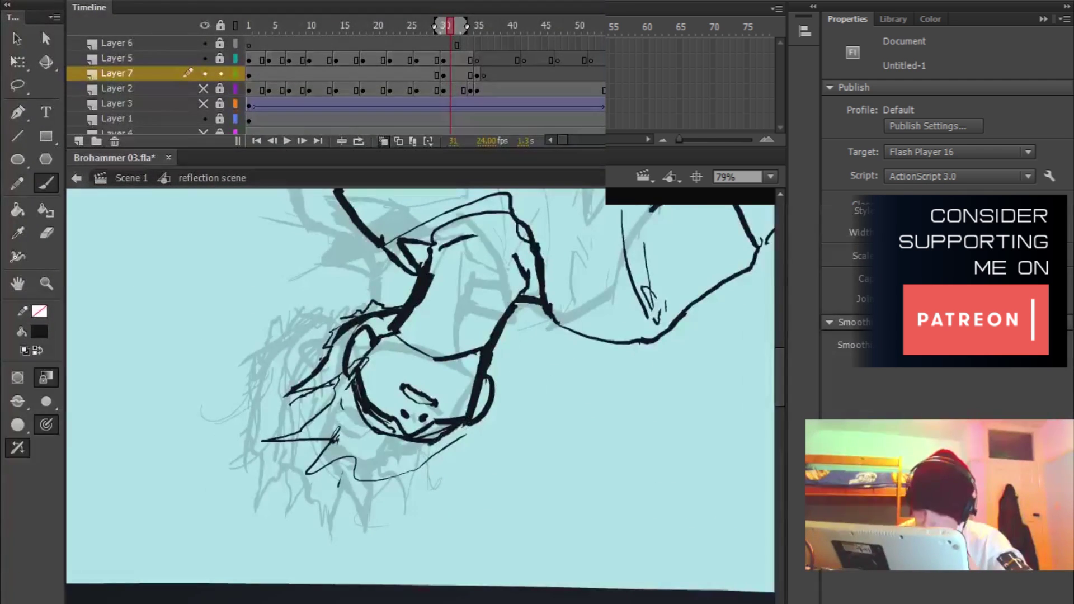
- Erase the loose line beyond the forehead and redraw the hair strands hanging from the head
drag(351, 382, 342, 441)
key(e)
mouse_move(445, 447)
mouse_down()
mouse_move(455, 438)
mouse_move(363, 476)
mouse_up()
key(b)
drag(390, 440, 385, 469)
drag(439, 446, 413, 491)
drag(472, 425, 454, 441)
drag(386, 465, 353, 483)
key(e)
key(b)
- Refine the hair strands at the back of the head and step back to the previous frame
mouse_move(263, 441)
mouse_down()
mouse_move(330, 439)
mouse_move(273, 450)
mouse_up()
key(e)
drag(390, 300, 358, 318)
key(b)
drag(404, 301, 305, 339)
key(e)
key(b)
key(comma)
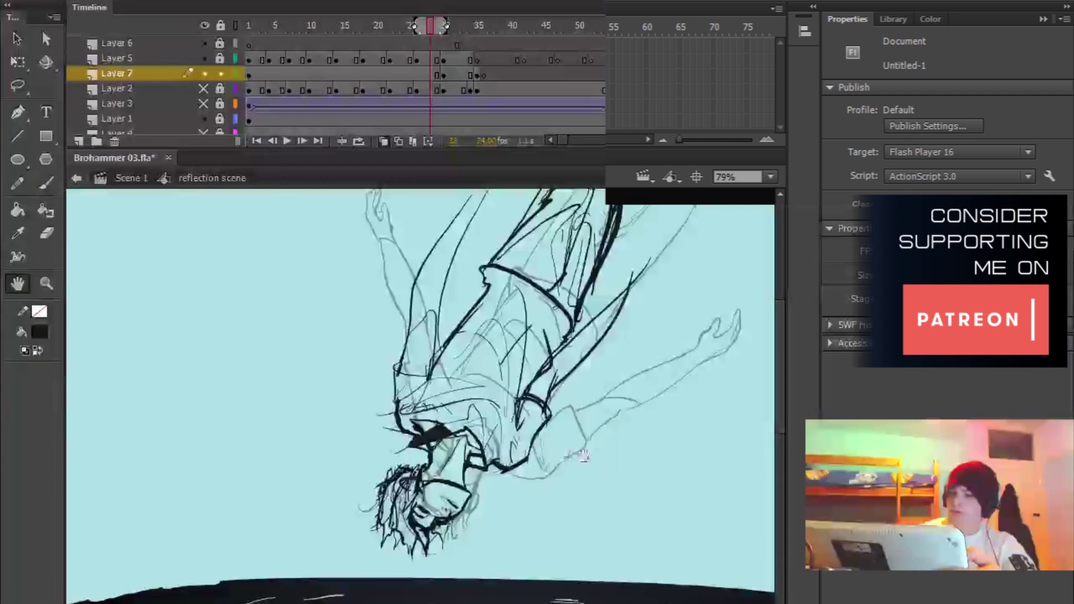
- Check the neighbouring frames and outline the bent trouser legs above the shirt hem on frame 30
key(comma)
key(period)
key(period)
key(e)
key(b)
key(comma)
drag(604, 258, 548, 343)
drag(557, 386, 509, 317)
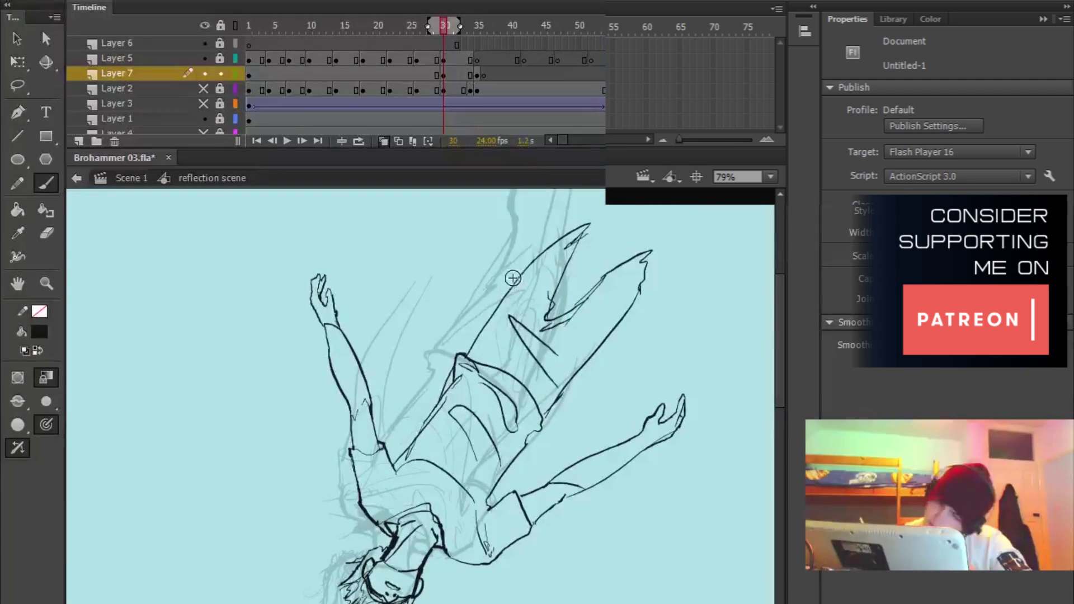
- Add fold and contour lines inside the trouser legs of the frame 30 figure
drag(606, 337, 609, 265)
mouse_move(571, 262)
mouse_down()
mouse_move(502, 316)
mouse_move(508, 382)
mouse_up()
drag(553, 293, 522, 360)
drag(613, 314, 577, 345)
- Select the extended forearm and hand on frame 30 with Free Transform
drag(642, 451, 666, 297)
key(q)
drag(736, 281, 525, 445)
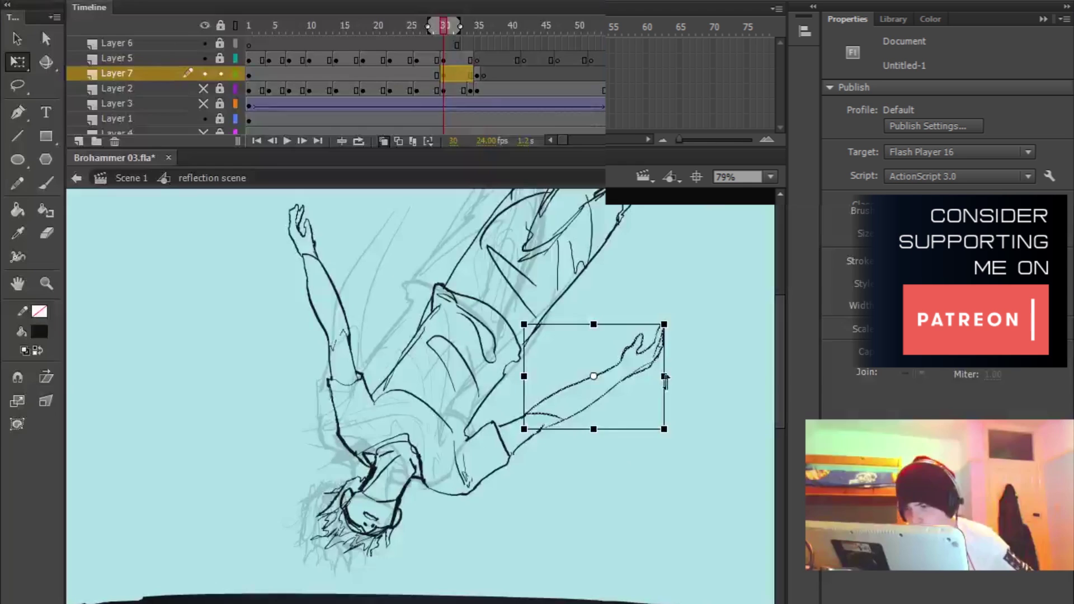
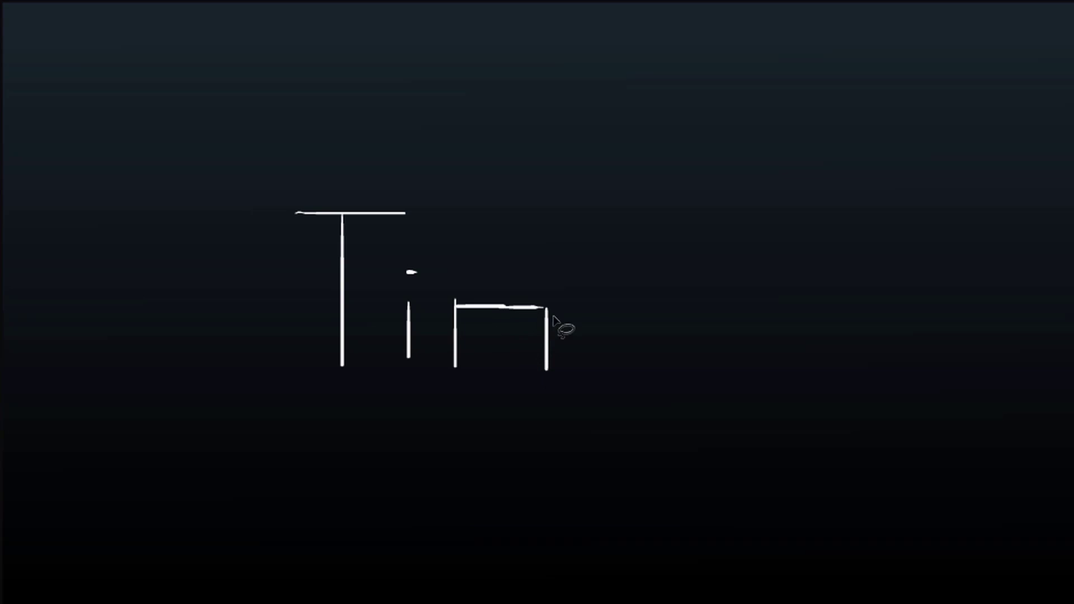
- Add a vertical middle stroke to the third letter of the hand-drawn white lettering
click(502, 311)
drag(499, 309, 502, 362)
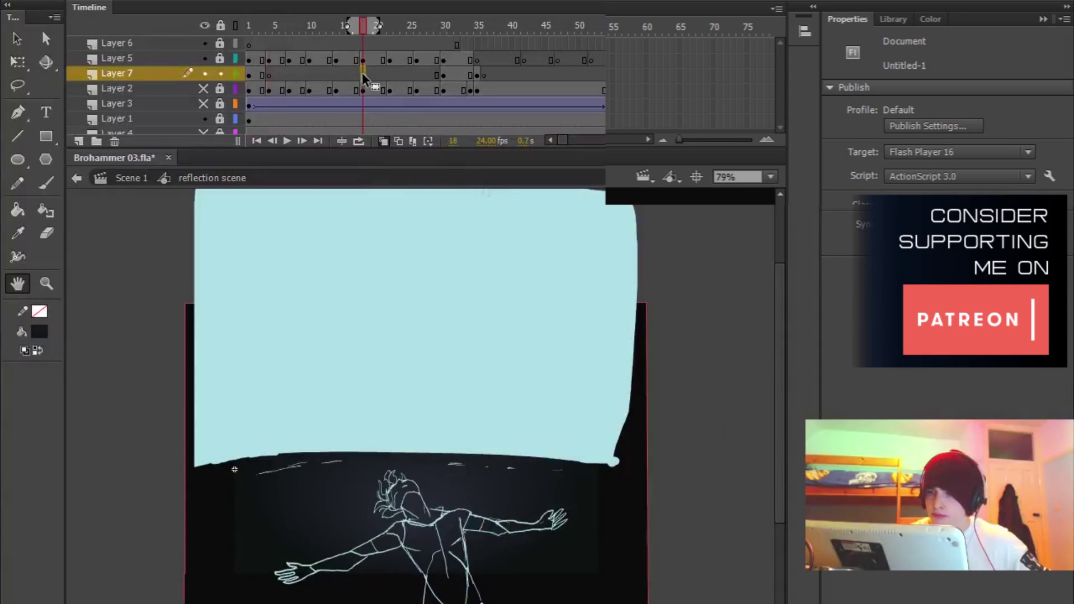
- Insert a blank keyframe at frame 14 of Layer 7 and widen the onion skin range from the start to about frame 31
mouse_move(362, 74)
mouse_down()
mouse_move(281, 87)
mouse_move(335, 76)
mouse_up()
click(337, 74)
key(F7)
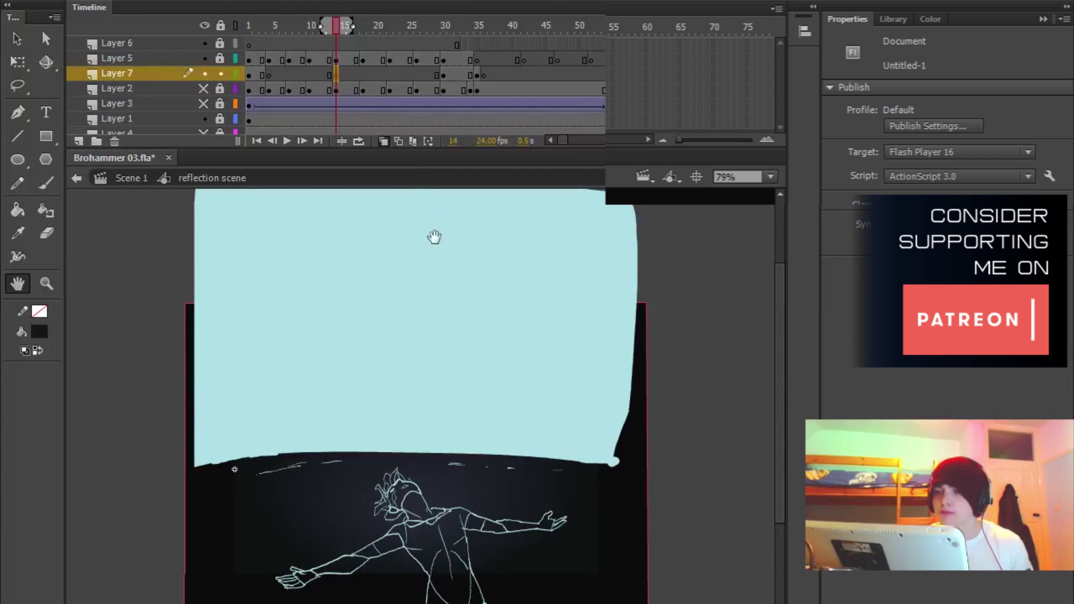
drag(320, 25, 253, 26)
drag(353, 25, 452, 75)
key(ctrl+equal)
- Draw the upside-down figure's shirt outline, sleeves and raised arm on frame 14 over the onion-skinned guides
key(b)
drag(438, 366, 442, 447)
mouse_move(462, 429)
mouse_down()
mouse_move(479, 455)
mouse_move(429, 476)
mouse_up()
drag(429, 476, 432, 507)
drag(362, 482, 331, 408)
mouse_move(332, 406)
mouse_down()
mouse_move(367, 401)
mouse_move(337, 252)
mouse_up()
drag(355, 266, 356, 359)
mouse_move(359, 313)
mouse_down()
mouse_move(368, 408)
mouse_move(428, 330)
mouse_move(519, 374)
mouse_move(463, 458)
mouse_up()
- Draw the trouser leg outlines above the shirt hem and erase their stray lines
key(space)
drag(474, 418, 474, 369)
drag(368, 433, 434, 458)
drag(442, 258, 374, 436)
key(e)
mouse_move(450, 339)
mouse_down()
mouse_move(372, 421)
mouse_move(519, 246)
mouse_up()
key(b)
drag(541, 329, 450, 506)
mouse_move(497, 322)
mouse_down()
mouse_move(454, 403)
mouse_move(575, 245)
mouse_up()
key(e)
drag(518, 319, 584, 253)
scroll(537, 290, up, 2)
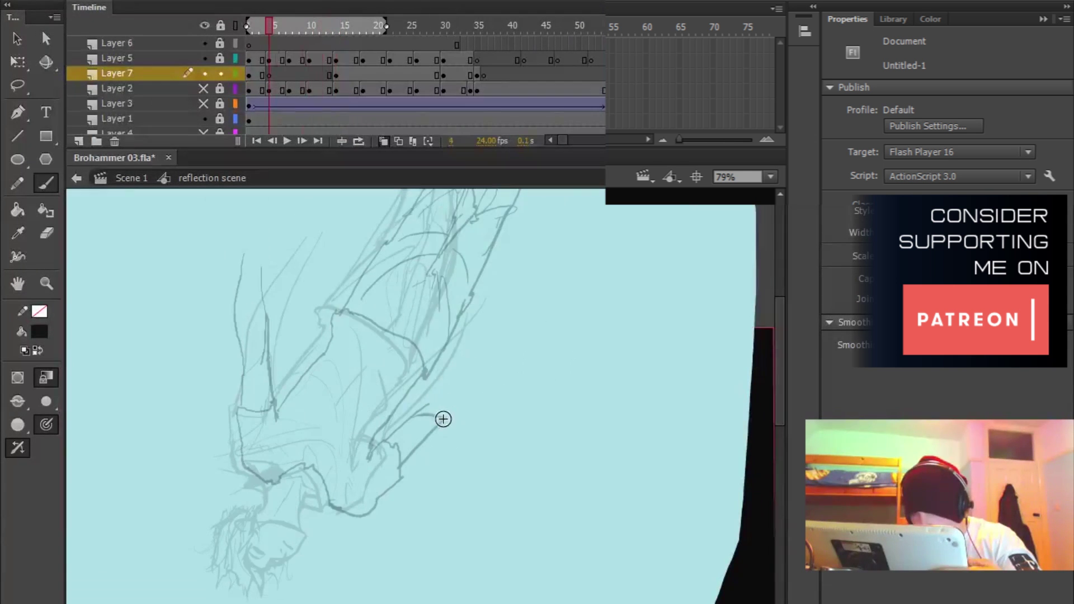
- Step through the neighbouring frames and draw the contours of the extended forearm on frame 14
key(period)
key(period)
key(period)
key(period)
key(period)
key(period)
key(period)
key(period)
key(period)
key(period)
key(period)
key(period)
key(comma)
drag(421, 413, 483, 343)
mouse_move(446, 418)
mouse_down()
mouse_move(505, 337)
mouse_move(468, 361)
mouse_move(512, 300)
mouse_move(520, 313)
mouse_move(501, 325)
mouse_up()
- Clean up the arm lines and draw the hands at the ends of both forearms
key(e)
key(b)
key(space)
drag(563, 351, 630, 312)
key(e)
key(b)
key(space)
mouse_move(313, 223)
mouse_down()
mouse_move(319, 313)
mouse_move(330, 262)
mouse_move(334, 314)
mouse_up()
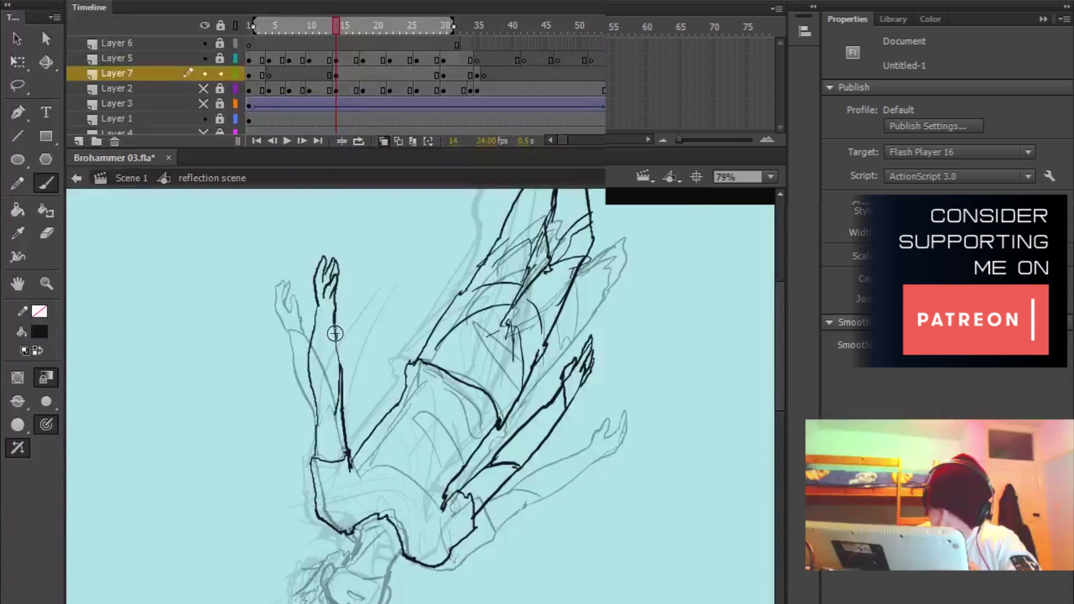
- Transform the raised hand to fit its wrist and redraw the forearm line beneath it
key(q)
mouse_move(338, 268)
mouse_down()
mouse_move(349, 280)
mouse_move(341, 250)
mouse_up()
key(b)
drag(335, 302, 330, 408)
key(l)
key(q)
drag(336, 249, 351, 250)
- Erase the overlapping lines around the sleeves and draw the neck and head outline
key(b)
key(e)
drag(318, 422, 354, 397)
key(b)
key(e)
drag(461, 430, 455, 377)
key(b)
drag(456, 469, 495, 395)
key(b)
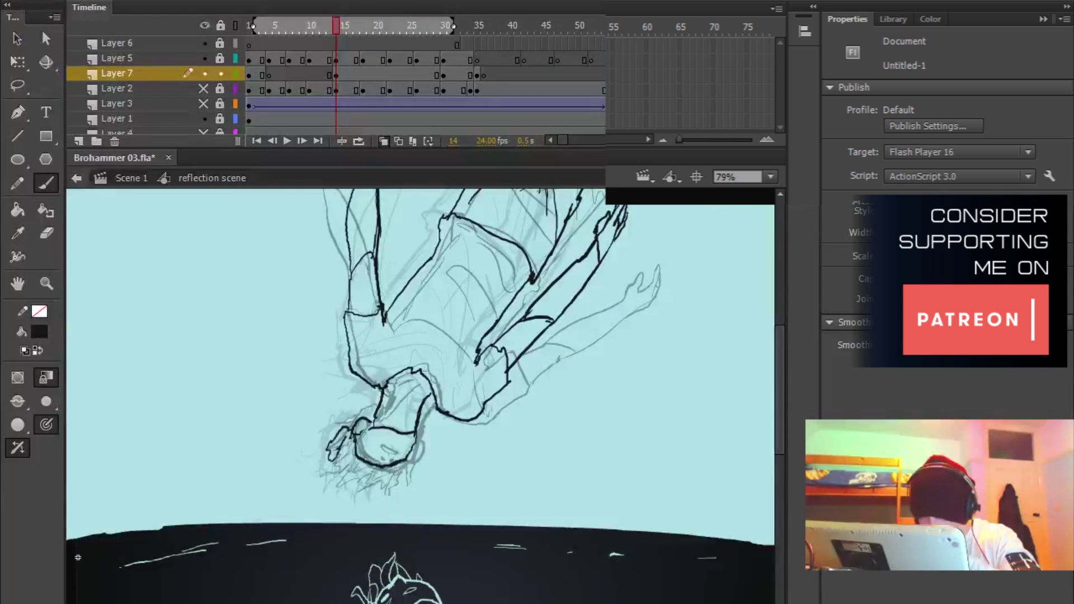
- Add the facial mark to the head and erase the loose hair shape beside the ear
drag(355, 436, 416, 435)
mouse_move(345, 445)
mouse_down()
mouse_move(385, 485)
mouse_move(342, 420)
mouse_move(350, 414)
mouse_up()
key(e)
key(h)
drag(542, 335, 546, 283)
- Flip through the preceding frames to compare the head's position with the frame 14 drawing
key(comma)
key(comma)
key(comma)
key(comma)
key(comma)
key(comma)
key(period)
key(period)
key(period)
key(period)
key(period)
key(period)
key(b)
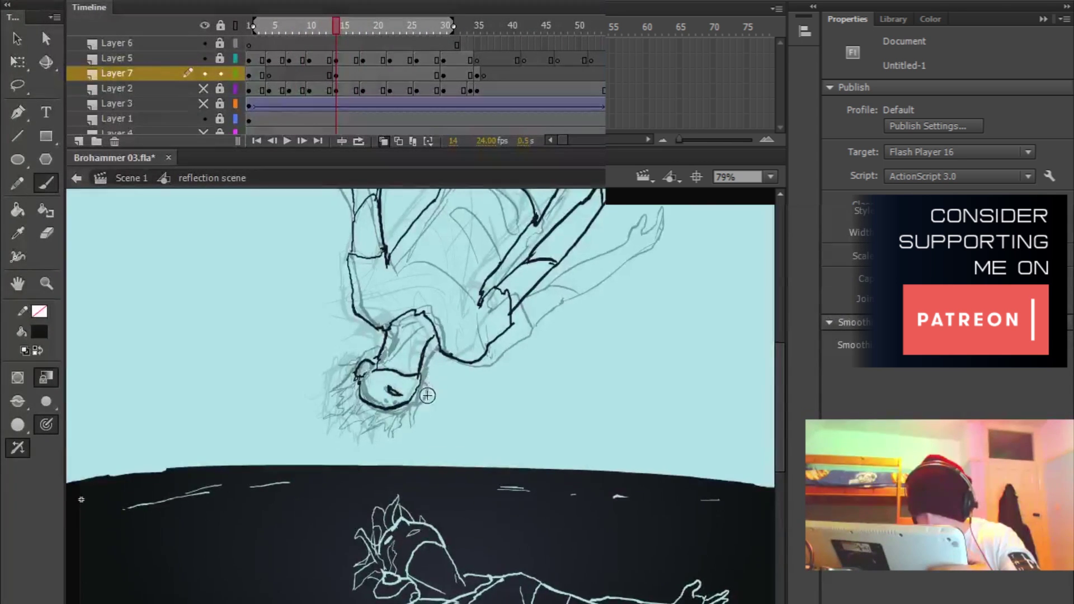
key(comma)
key(comma)
key(comma)
key(period)
key(period)
key(period)
- Draw hair strands by the ear and down the back of the head on frame 14
drag(380, 350, 372, 359)
key(h)
drag(542, 270, 446, 381)
key(b)
mouse_move(351, 358)
mouse_down()
mouse_move(382, 403)
mouse_move(357, 456)
mouse_up()
- Flip back and forth through the frames to examine the motion of the falling figure
key(comma)
key(comma)
key(comma)
key(comma)
key(comma)
key(comma)
key(h)
mouse_move(498, 335)
mouse_down()
mouse_move(578, 313)
mouse_move(564, 329)
mouse_up()
key(period)
key(period)
key(period)
key(period)
key(period)
key(period)
key(period)
key(period)
key(period)
key(b)
key(comma)
key(comma)
key(comma)
key(comma)
key(comma)
key(comma)
key(comma)
key(comma)
key(comma)
key(comma)
key(comma)
key(comma)
key(comma)
key(comma)
key(comma)
key(comma)
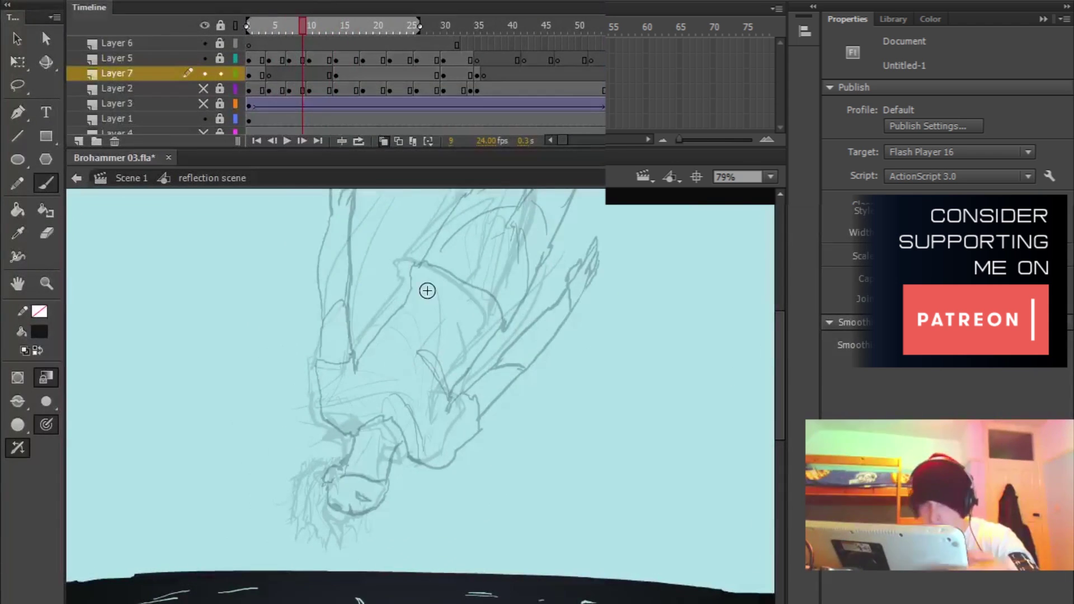
- Turn off onion skinning, return to the opening drawing and sketch a hand on the raised arm
click(383, 141)
click(349, 26)
drag(353, 26, 255, 26)
key(e)
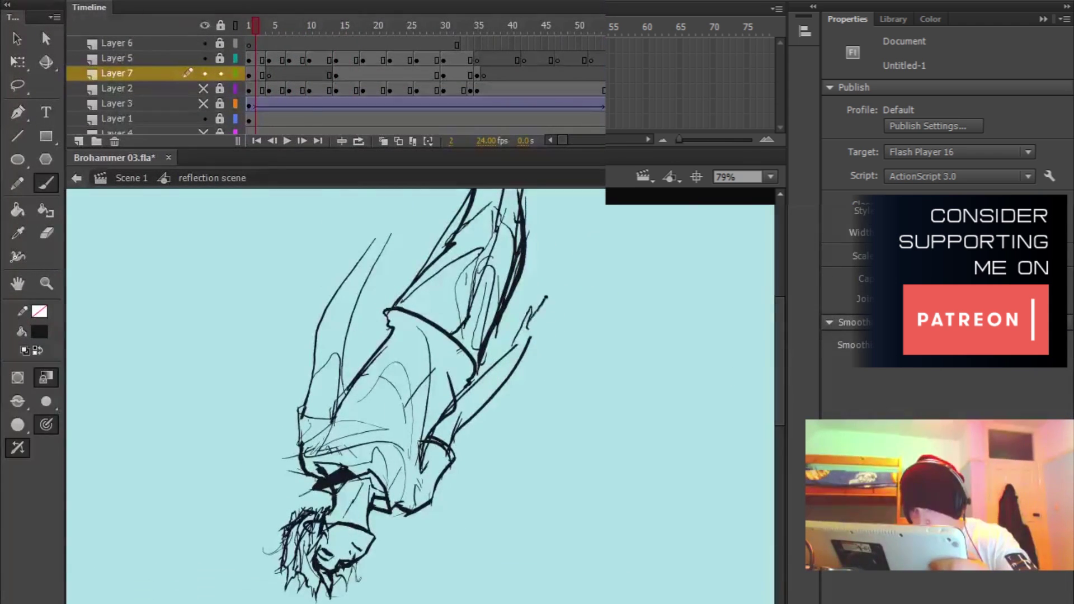
drag(371, 263, 375, 305)
drag(373, 281, 359, 309)
mouse_move(359, 311)
mouse_down()
mouse_move(385, 302)
mouse_move(415, 251)
mouse_move(352, 319)
mouse_up()
- Adjust the raised hand with Free Transform, erase stray arm lines and save the file
key(l)
key(q)
key(space)
drag(594, 387, 614, 342)
key(e)
drag(484, 433, 501, 414)
key(space)
key(ctrl+s)
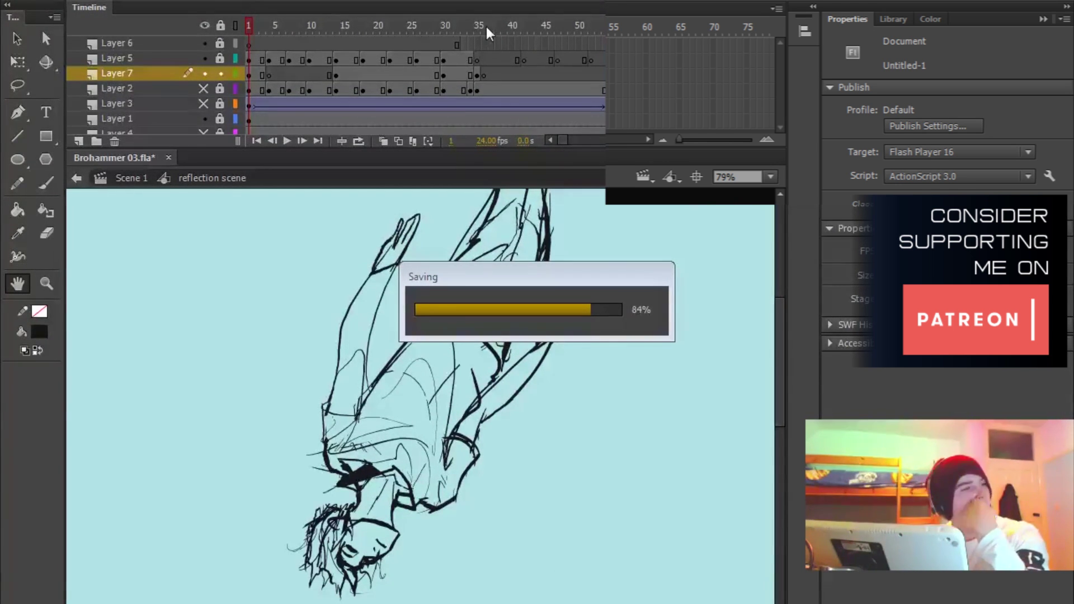
- Insert blank keyframes on Layer 7 at frames 7, 10 and 18, then return to frame 7 with onion skinning on
drag(531, 383, 530, 415)
click(289, 75)
key(F7)
click(309, 75)
key(F7)
click(363, 74)
key(F7)
mouse_move(362, 25)
mouse_down()
mouse_move(308, 18)
mouse_move(372, 22)
mouse_move(250, 23)
mouse_move(455, 26)
mouse_move(252, 25)
mouse_move(288, 24)
mouse_up()
click(382, 141)
- Brush the raised arm, shoulder and torso side of the falling figure on frame 7, following the onion-skinned neighbouring poses
key(b)
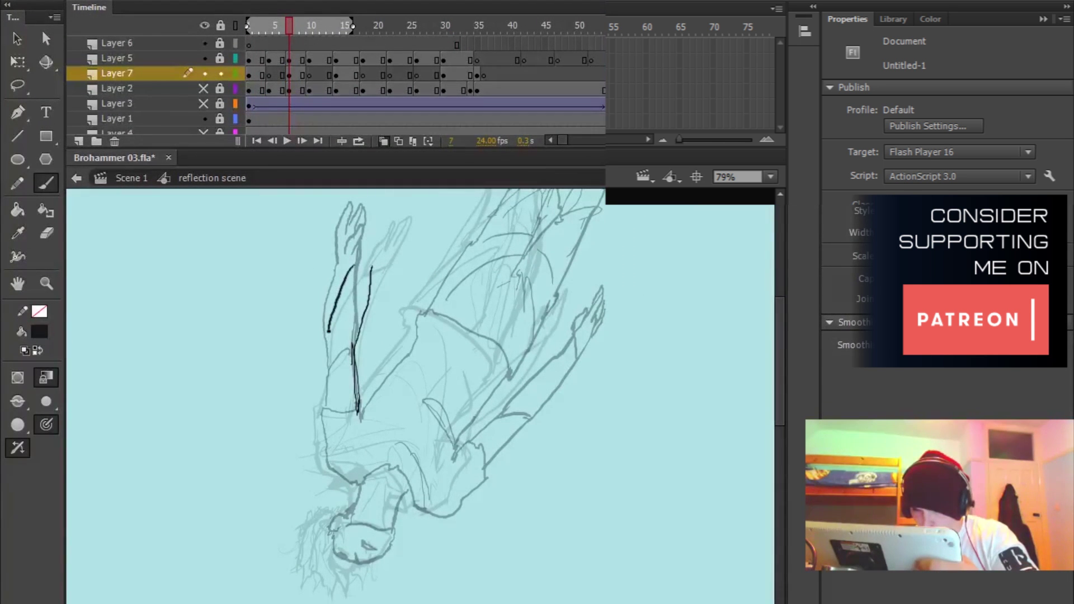
drag(319, 410, 340, 482)
drag(394, 358, 428, 310)
key(e)
drag(387, 362, 367, 408)
key(b)
drag(425, 313, 422, 308)
drag(360, 410, 394, 358)
mouse_move(428, 309)
mouse_down()
mouse_move(460, 429)
mouse_move(435, 509)
mouse_move(428, 446)
mouse_up()
- Draw the remaining shirt and collar lines on frame 7, erasing stray ends between strokes
mouse_move(390, 423)
mouse_down()
mouse_move(383, 462)
mouse_move(311, 493)
mouse_up()
key(e)
drag(420, 410, 488, 307)
key(b)
mouse_move(441, 378)
mouse_down()
mouse_move(403, 378)
mouse_move(379, 403)
mouse_up()
key(e)
drag(398, 422, 407, 414)
key(b)
mouse_move(470, 308)
mouse_down()
mouse_move(451, 356)
mouse_move(492, 307)
mouse_move(512, 309)
mouse_up()
- Go to frame 16 and add a brush stroke along the figure's lower forearm
key(e)
key(period)
key(period)
key(period)
key(period)
key(period)
key(period)
key(period)
key(period)
key(period)
key(b)
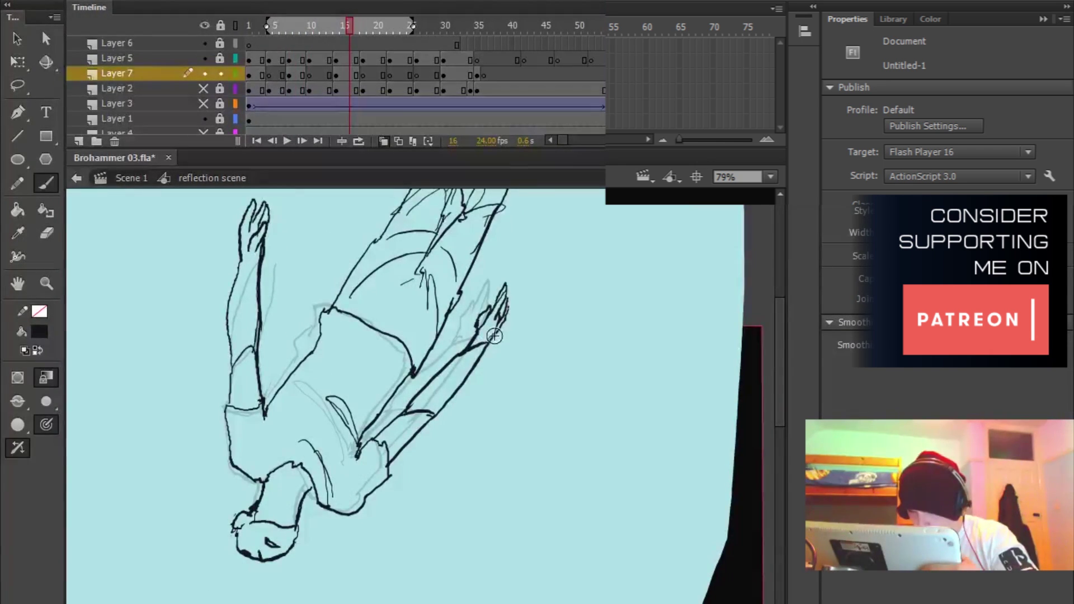
drag(484, 350, 465, 366)
- Flip forward and back through the frames to examine how the figure's pose progresses
key(period)
key(period)
key(period)
key(period)
key(period)
key(period)
key(period)
key(period)
key(period)
key(period)
key(period)
key(period)
key(period)
key(period)
key(period)
key(period)
key(comma)
key(comma)
key(comma)
key(comma)
key(comma)
key(comma)
key(comma)
key(comma)
key(comma)
key(comma)
key(comma)
key(comma)
key(comma)
key(comma)
key(comma)
key(comma)
key(comma)
key(comma)
key(comma)
key(comma)
- Draw the other arm, shirt hem and thigh lines on frame 8, comparing them with the preceding frames
drag(534, 299, 508, 405)
drag(304, 414, 387, 283)
drag(387, 283, 360, 396)
drag(416, 323, 394, 427)
key(comma)
key(comma)
key(comma)
key(comma)
key(period)
key(period)
key(period)
key(period)
- Draw the figure's lower legs, foot and trouser folds on frame 8
drag(431, 303, 425, 417)
drag(376, 558, 398, 460)
drag(445, 321, 379, 482)
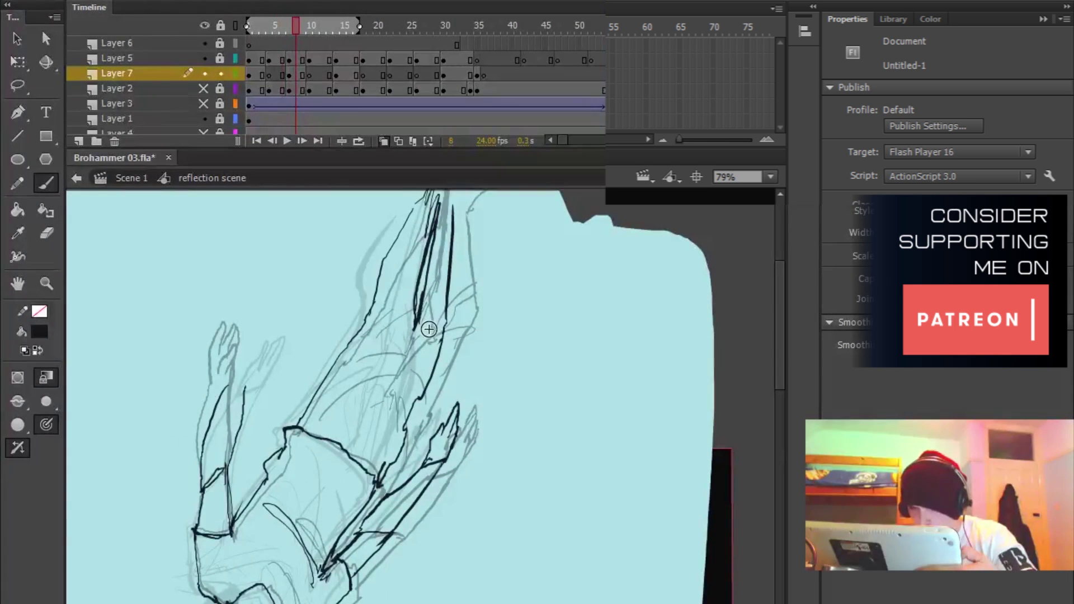
drag(430, 316, 416, 393)
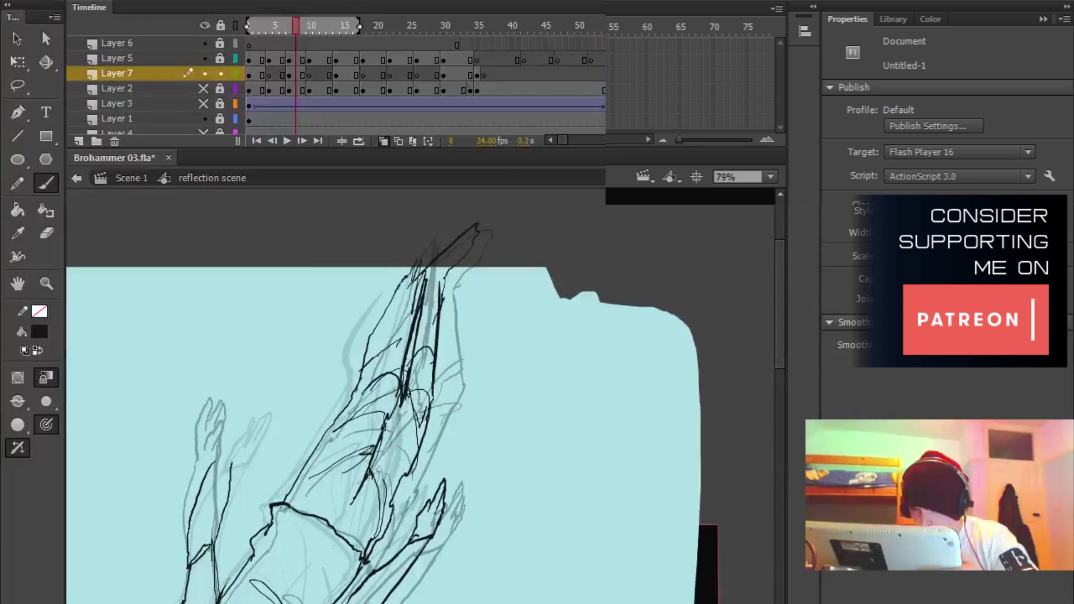
- Draw the raised hand on frame 8 and outline the neck and face
drag(216, 461, 311, 263)
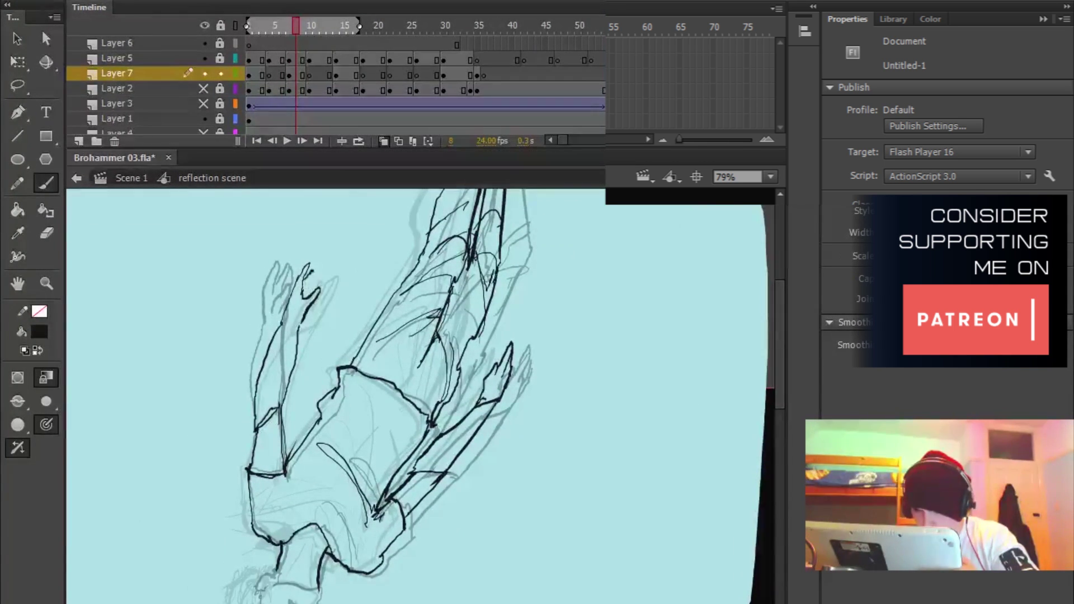
drag(298, 324, 335, 124)
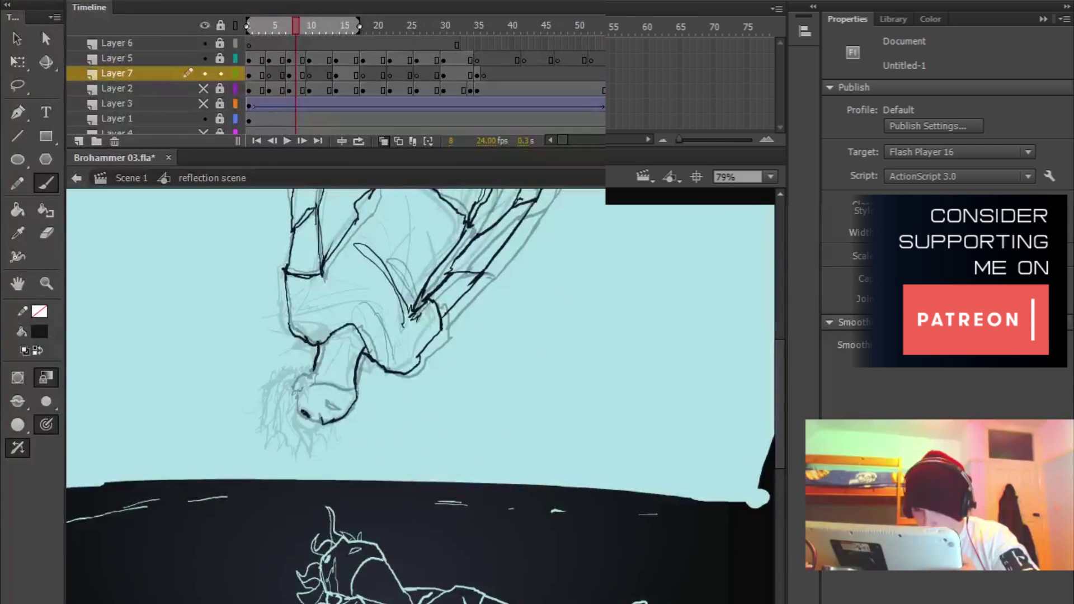
- Flip back and forth through the drawn frames to compare the new frame 8 pose with its neighbours
key(comma)
key(comma)
key(comma)
key(period)
key(period)
key(e)
key(b)
key(period)
key(period)
key(period)
key(period)
key(period)
key(period)
key(period)
key(period)
key(period)
key(period)
key(period)
key(period)
key(comma)
key(comma)
key(comma)
key(comma)
key(comma)
key(comma)
key(comma)
key(comma)
key(comma)
key(comma)
key(comma)
key(comma)
key(comma)
key(comma)
key(comma)
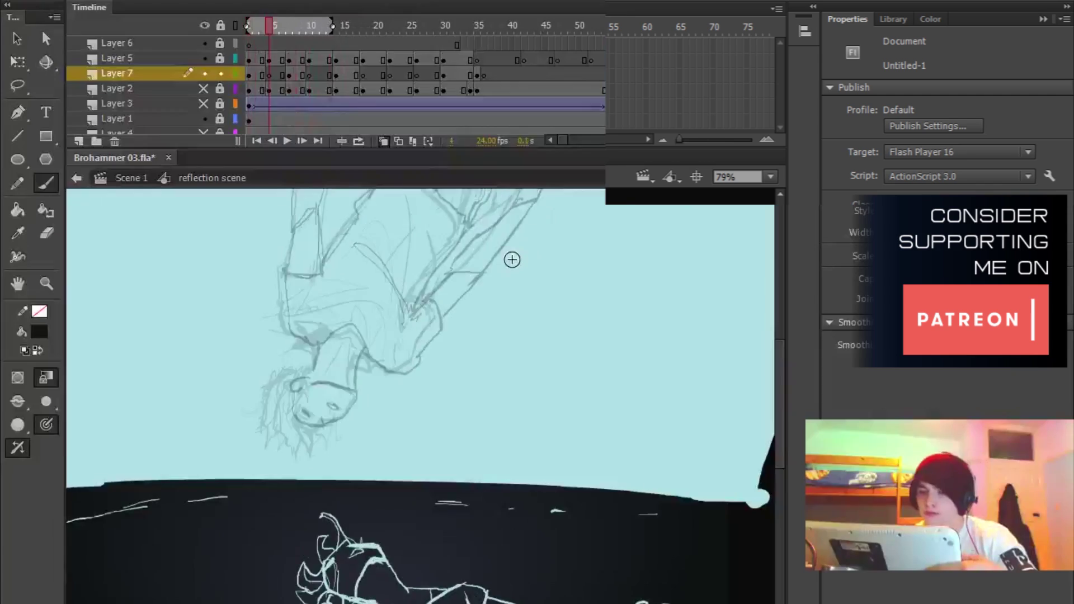
- Touch up the frame 8 pose with brush strokes and erase the stray marks on the figure
key(period)
key(period)
key(period)
key(period)
drag(508, 269, 501, 391)
drag(464, 313, 454, 350)
key(e)
drag(429, 335, 442, 363)
- Flip forward and back through the drawn poses up to frame 31 to compare the falling motion
key(period)
key(period)
key(period)
key(period)
key(period)
key(period)
key(period)
key(period)
key(period)
key(period)
key(period)
key(period)
key(period)
key(period)
key(period)
key(period)
key(comma)
key(comma)
key(comma)
key(comma)
key(comma)
key(comma)
key(comma)
key(comma)
key(period)
key(period)
key(period)
key(period)
key(period)
key(period)
key(period)
key(period)
key(period)
key(period)
key(period)
key(period)
key(period)
key(period)
key(period)
- Lasso the raised hand of the frame 31 pose and touch up its arm with a brush stroke
key(q)
drag(308, 250, 338, 307)
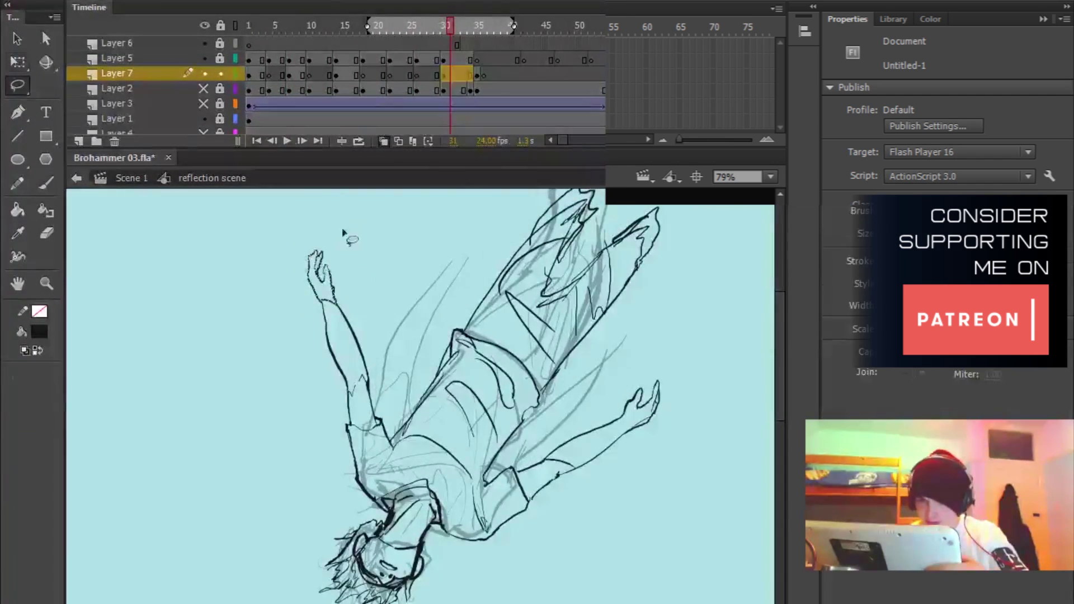
key(b)
drag(392, 335, 395, 297)
- Flip back from frame 31 through the earlier poses and forward again to check how the arms move
key(comma)
key(comma)
key(comma)
key(comma)
key(comma)
key(comma)
key(comma)
key(comma)
key(comma)
key(comma)
key(comma)
key(comma)
key(comma)
key(comma)
key(comma)
key(period)
key(period)
key(period)
key(period)
key(period)
key(period)
key(period)
key(period)
key(period)
key(period)
key(period)
key(period)
key(period)
key(period)
key(period)
- Draw the raised arm with its hand and fingers on frame 23, erasing stray lines
drag(617, 341, 663, 396)
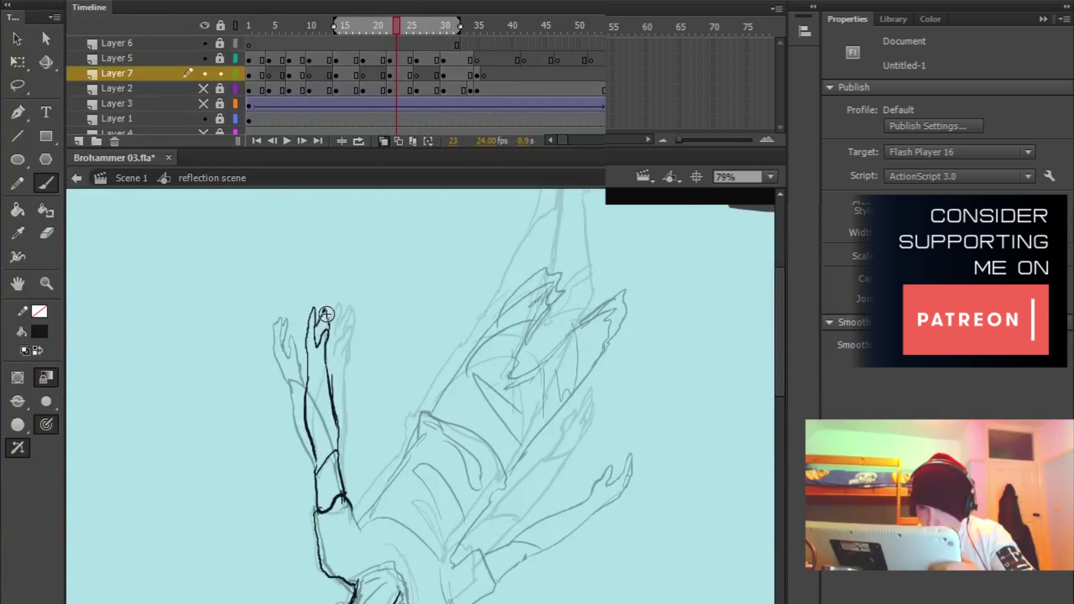
drag(327, 314, 320, 339)
mouse_move(328, 369)
mouse_down()
mouse_move(288, 357)
mouse_move(291, 384)
mouse_up()
key(e)
key(b)
drag(355, 319, 354, 229)
drag(305, 395, 311, 451)
- Draw the torso sides, waist and shirt hem on frame 23, following the onion-skinned neighbouring poses
mouse_move(319, 414)
mouse_down()
mouse_move(326, 439)
mouse_move(379, 330)
mouse_up()
mouse_move(369, 339)
mouse_down()
mouse_move(388, 311)
mouse_move(462, 386)
mouse_up()
drag(463, 361, 455, 390)
drag(458, 383, 399, 473)
mouse_move(408, 307)
mouse_down()
mouse_move(435, 337)
mouse_move(380, 321)
mouse_up()
mouse_move(386, 313)
mouse_down()
mouse_move(364, 441)
mouse_move(446, 403)
mouse_up()
drag(539, 311, 499, 399)
- Draw the thigh lines and trouser folds of the figure's legs on frame 23
mouse_move(479, 307)
mouse_down()
mouse_move(500, 411)
mouse_move(503, 315)
mouse_up()
drag(518, 330, 424, 492)
drag(470, 420, 409, 514)
drag(482, 334, 448, 452)
mouse_move(356, 421)
mouse_down()
mouse_move(430, 376)
mouse_move(466, 198)
mouse_up()
- Draw the sleeve cuff and forearm of the figure's other arm on frame 23
drag(451, 413, 478, 420)
mouse_move(431, 466)
mouse_down()
mouse_move(475, 427)
mouse_move(469, 439)
mouse_up()
drag(450, 421, 517, 362)
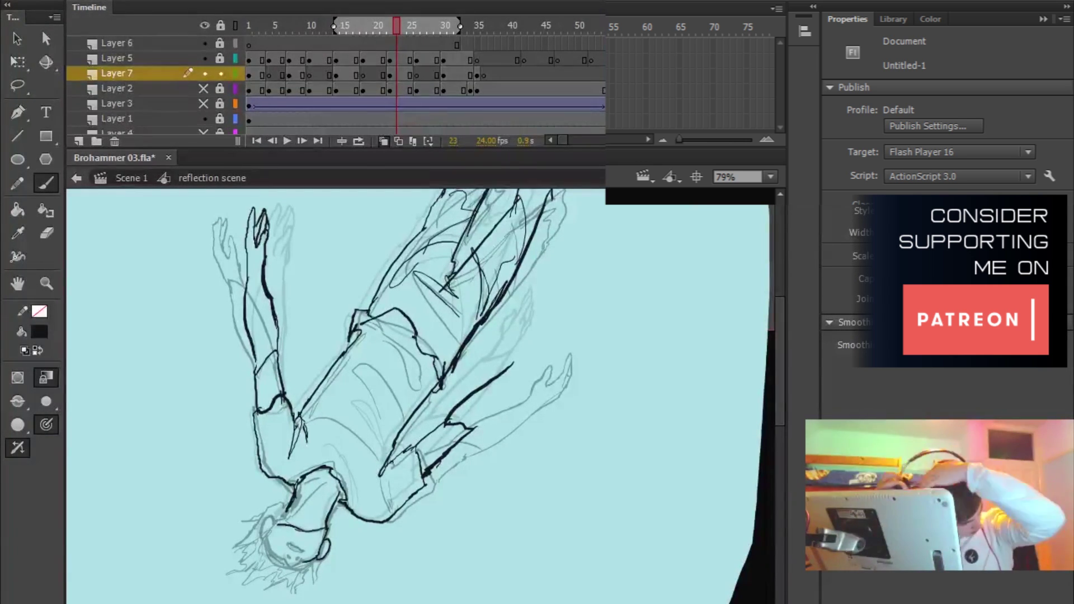
drag(378, 338, 407, 386)
- Flip between frame 23 and the preceding poses to check the new in-between
key(comma)
key(comma)
key(comma)
key(comma)
key(comma)
key(comma)
key(comma)
key(comma)
key(period)
key(period)
key(period)
key(period)
key(period)
key(period)
key(period)
key(period)
key(period)
- Add the remaining arm and shirt lines to the in-between pose and erase stray strokes
mouse_move(548, 380)
mouse_down()
mouse_move(549, 287)
mouse_move(481, 386)
mouse_up()
mouse_move(442, 372)
mouse_down()
mouse_move(462, 344)
mouse_move(461, 360)
mouse_up()
key(e)
mouse_move(470, 333)
mouse_down()
mouse_move(458, 367)
mouse_move(480, 332)
mouse_up()
key(b)
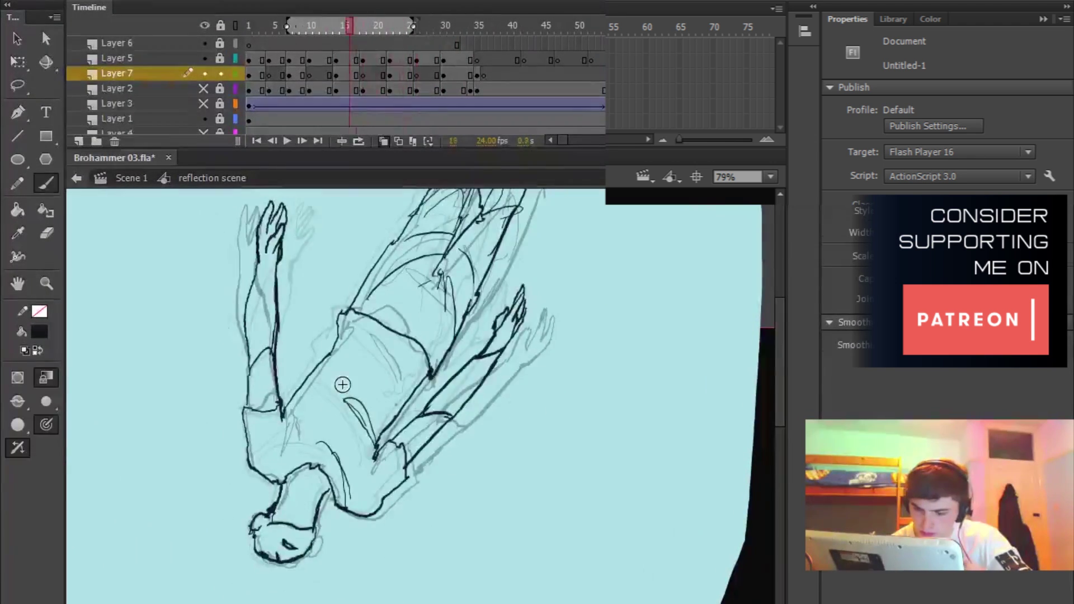
- Scrub through the timeline to review the falling motion and locate the undrawn pose at frame 5
key(h)
mouse_move(283, 25)
mouse_down()
mouse_move(339, 41)
mouse_move(278, 42)
mouse_up()
drag(493, 334, 511, 293)
drag(335, 25, 448, 44)
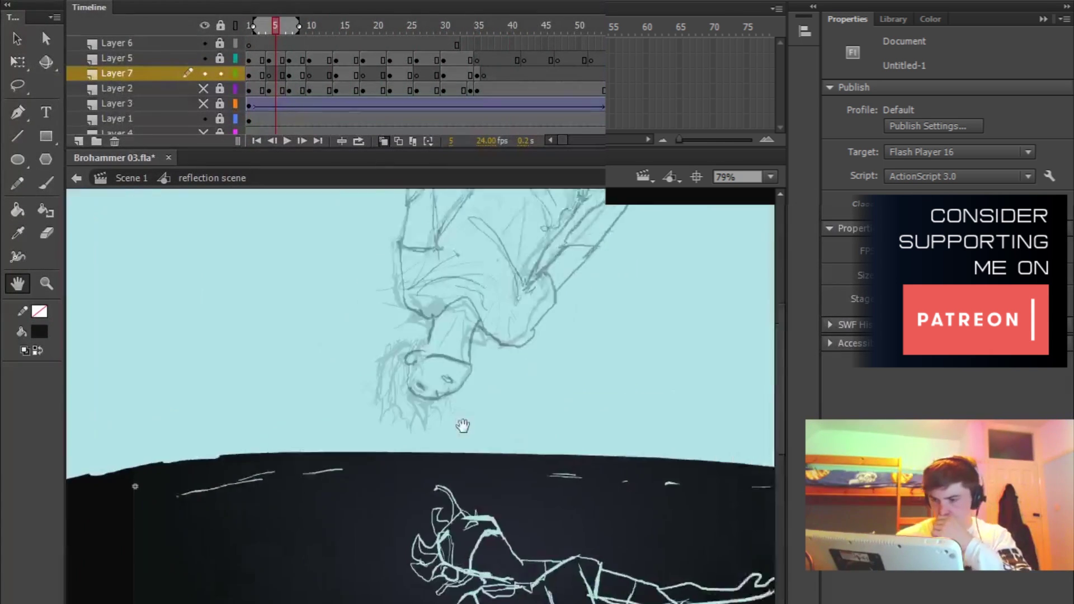
- Clean up the sleeve cuff and draw the raised arm of the figure on frame 5
key(e)
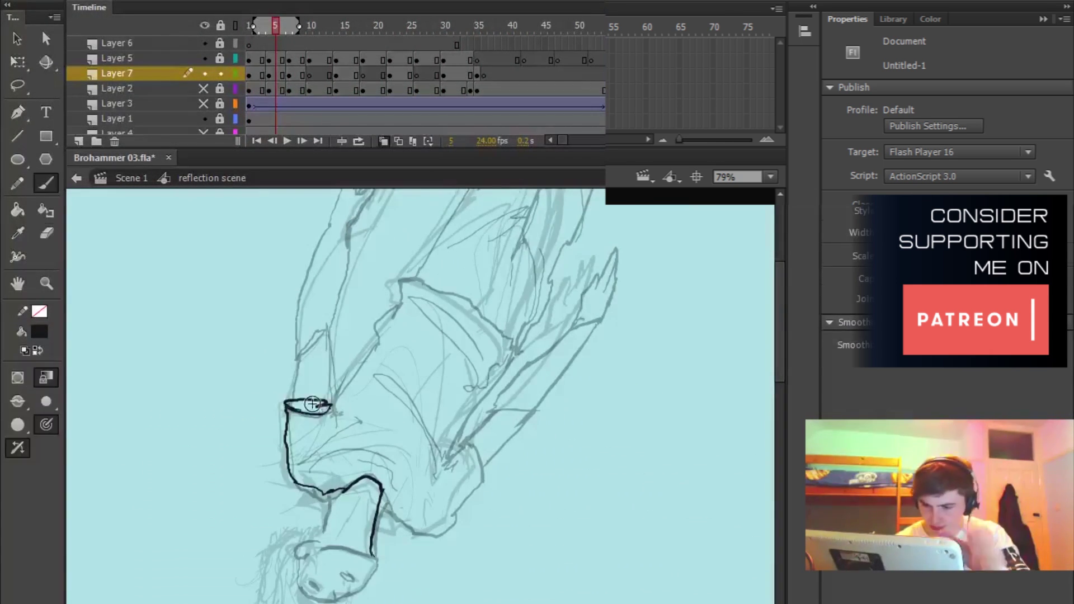
drag(339, 413, 288, 408)
key(b)
mouse_move(285, 403)
mouse_down()
mouse_move(327, 326)
mouse_move(347, 221)
mouse_up()
mouse_move(346, 221)
mouse_down()
mouse_move(311, 312)
mouse_move(345, 241)
mouse_up()
drag(537, 271, 472, 219)
drag(313, 364, 346, 451)
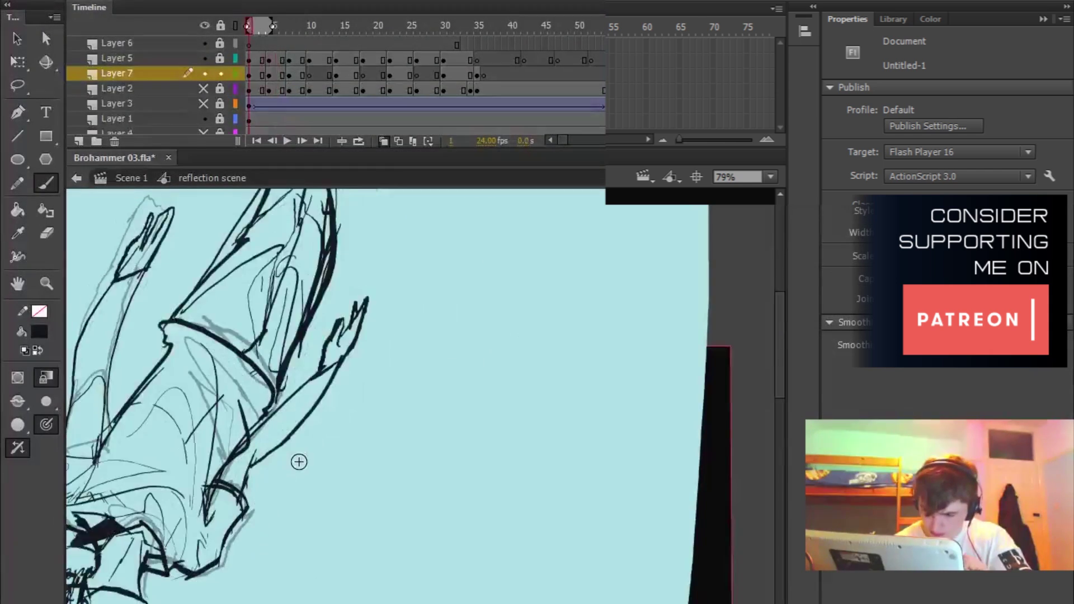
- Draw the shirt folds, thigh, lower leg and trouser creases of the figure on frame 4
drag(388, 313, 507, 274)
drag(293, 282, 235, 386)
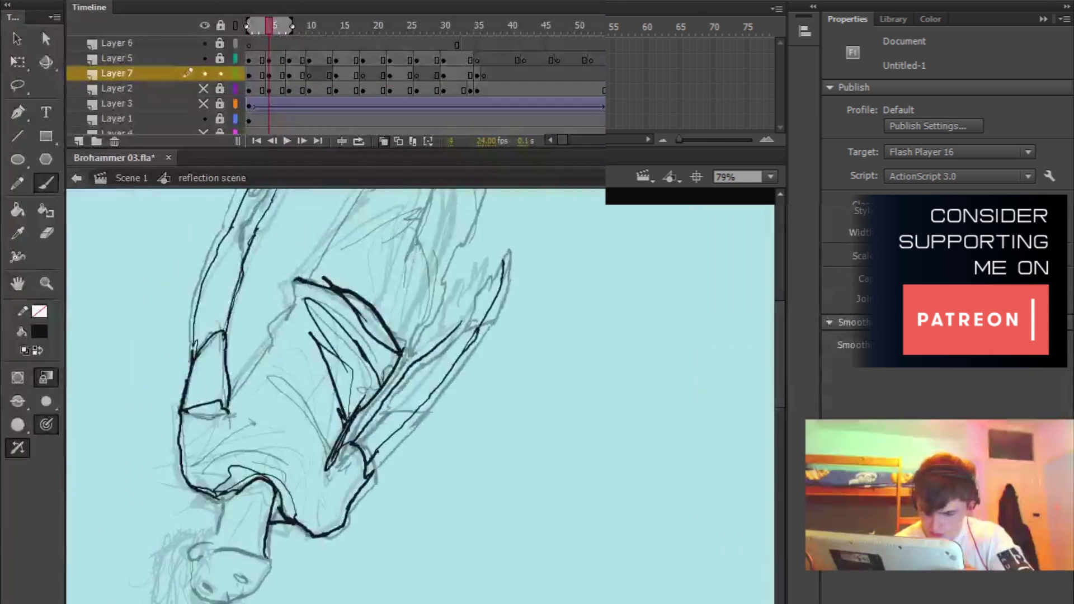
mouse_move(336, 279)
mouse_down()
mouse_move(219, 425)
mouse_move(316, 374)
mouse_up()
mouse_move(165, 518)
mouse_down()
mouse_move(263, 367)
mouse_move(319, 235)
mouse_up()
drag(335, 249, 302, 386)
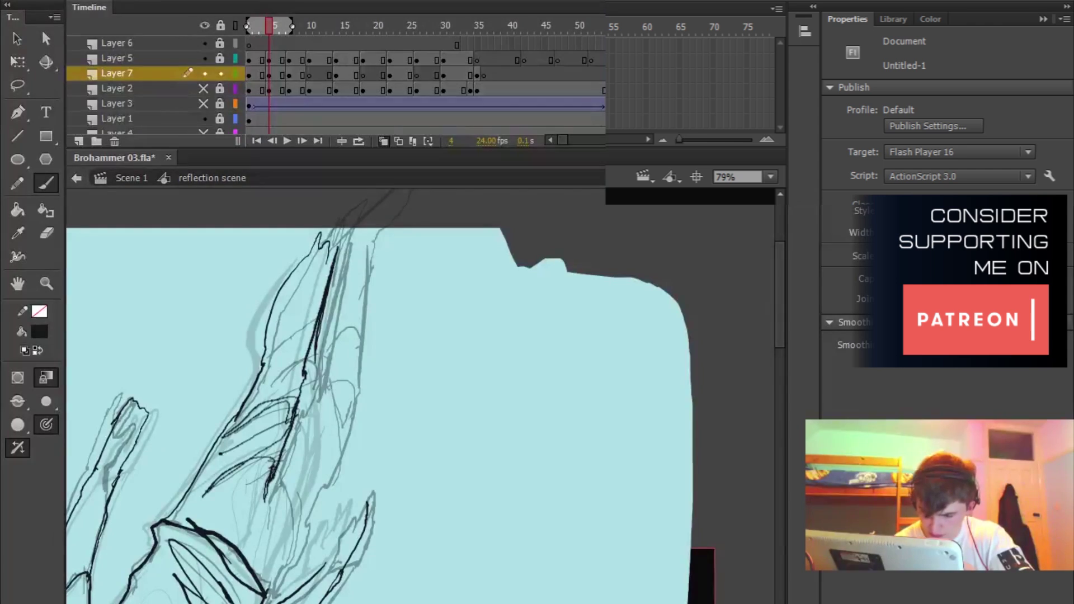
drag(365, 461, 552, 219)
- Draw the figure's face and neck on frame 5, plus the elbow crease and fingers of the lower arm
key(space)
scroll(552, 219, down, 5)
key(b)
key(period)
key(period)
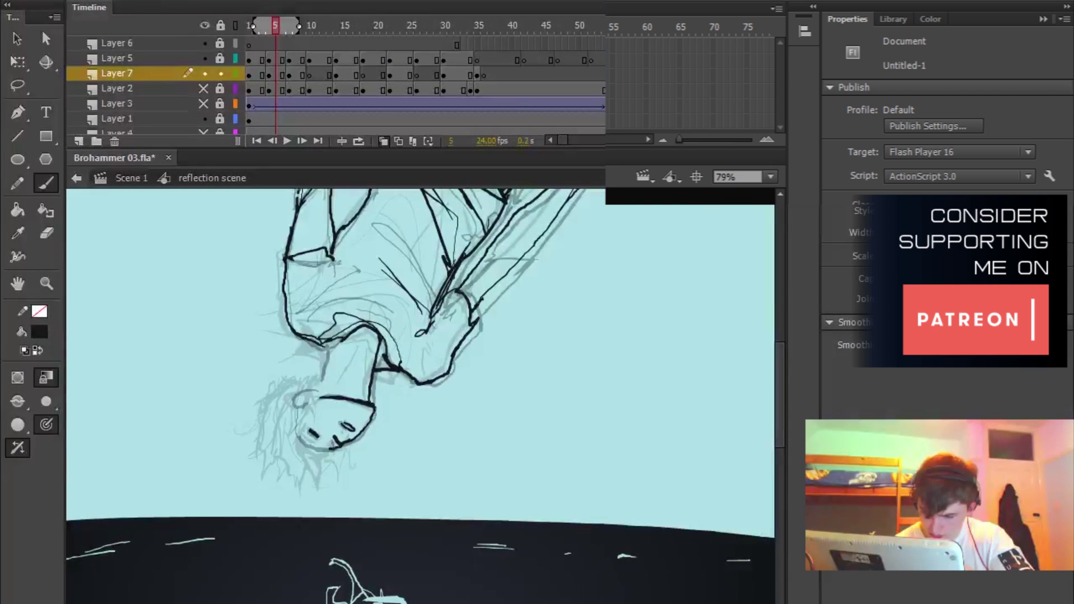
drag(416, 269, 272, 405)
drag(337, 398, 375, 395)
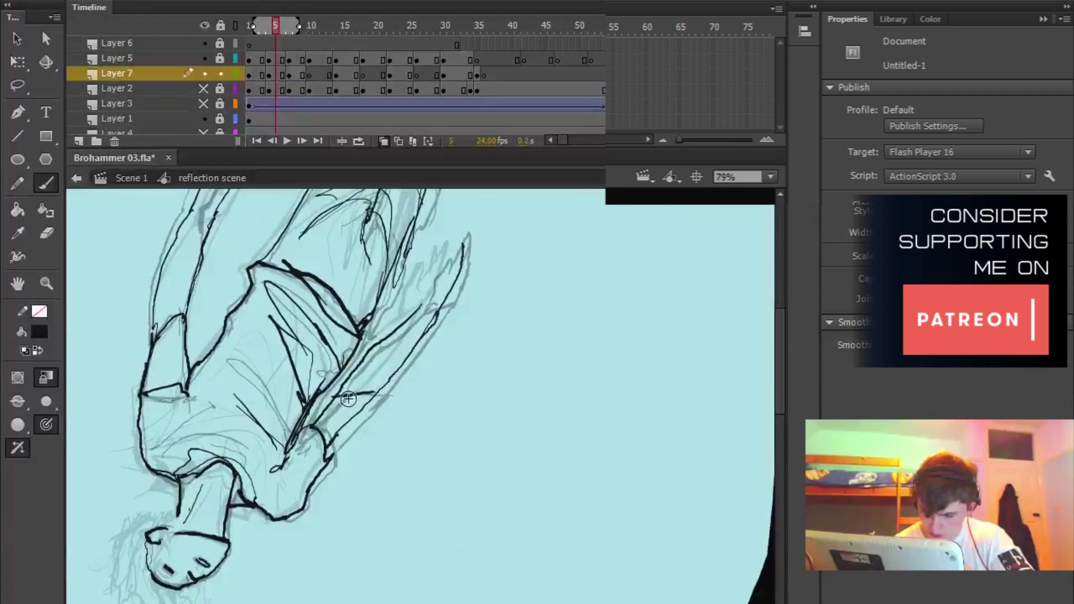
drag(416, 310, 409, 320)
drag(454, 269, 517, 341)
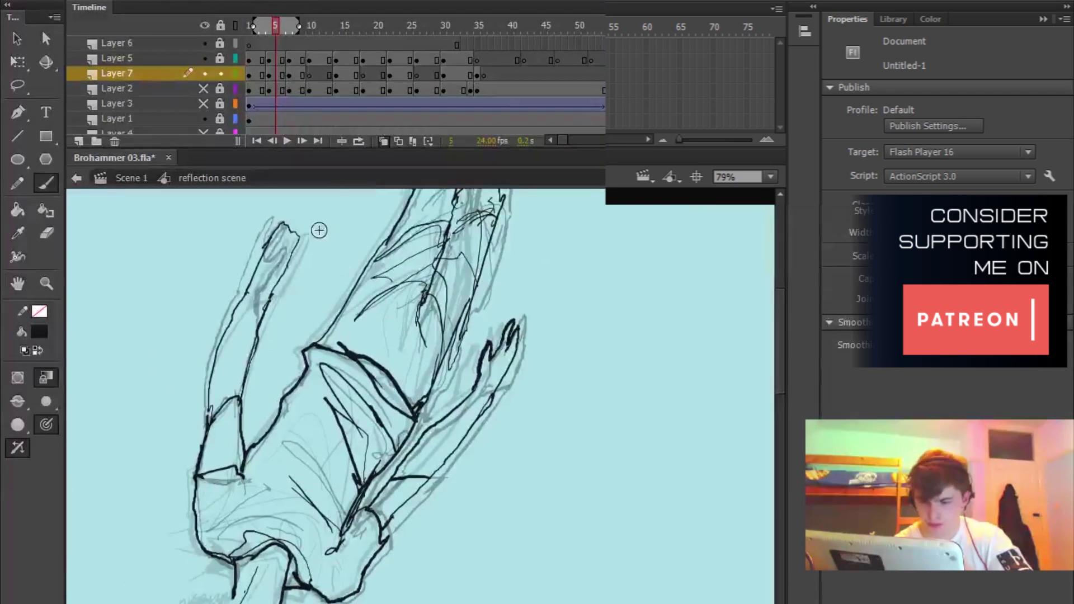
- Refine the figure's raised arm and hand on frame 5
mouse_move(268, 252)
mouse_down()
mouse_move(284, 226)
mouse_move(296, 241)
mouse_move(260, 278)
mouse_move(269, 340)
mouse_up()
key(e)
key(b)
drag(313, 447, 337, 383)
mouse_move(337, 486)
mouse_down()
mouse_move(313, 520)
mouse_move(357, 428)
mouse_up()
- On frame 12, draw the figure's neck and collar, both shoulders, the raised arm's cuff and the shirt's armpit folds
key(period)
key(period)
key(period)
key(period)
key(period)
key(period)
key(period)
key(period)
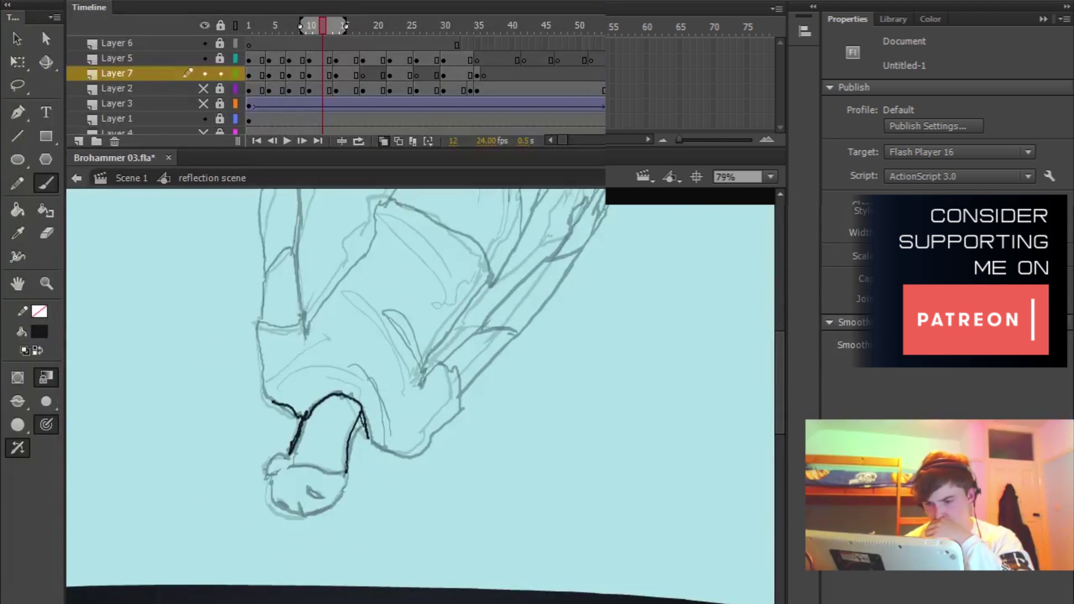
drag(414, 313, 359, 318)
drag(306, 304, 357, 382)
drag(306, 310, 353, 395)
drag(302, 427, 358, 458)
drag(233, 470, 291, 479)
drag(313, 470, 337, 394)
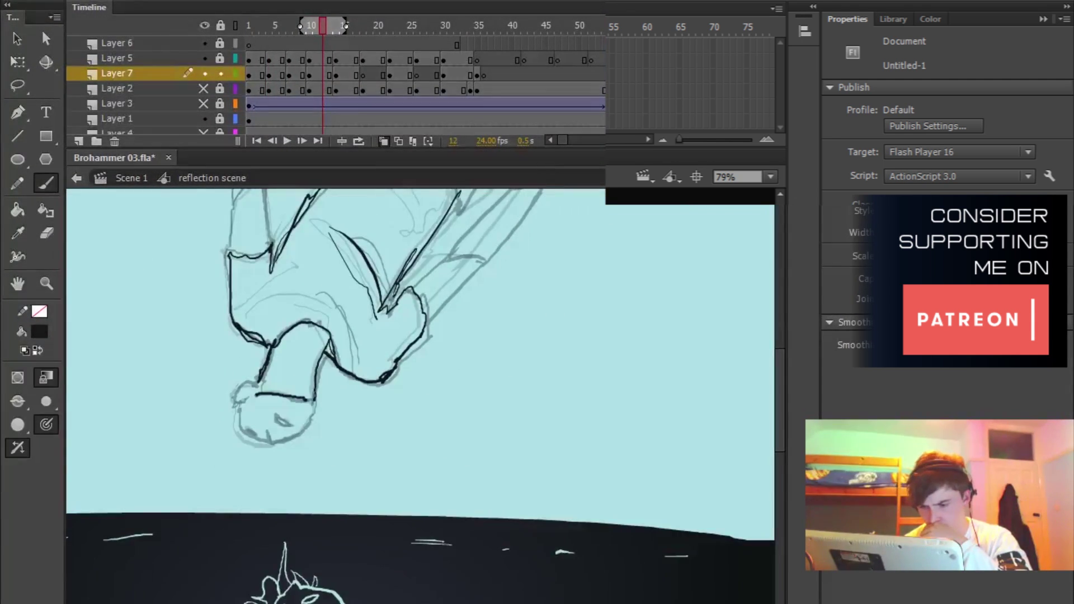
- Draw the head outline and facial features on frame 12, plus the lower arm from the sleeve to the wrist
drag(425, 268, 338, 364)
drag(318, 382, 351, 344)
drag(337, 407, 390, 352)
drag(349, 347, 390, 350)
drag(392, 313, 348, 364)
drag(308, 391, 369, 330)
drag(369, 330, 405, 318)
drag(347, 403, 400, 335)
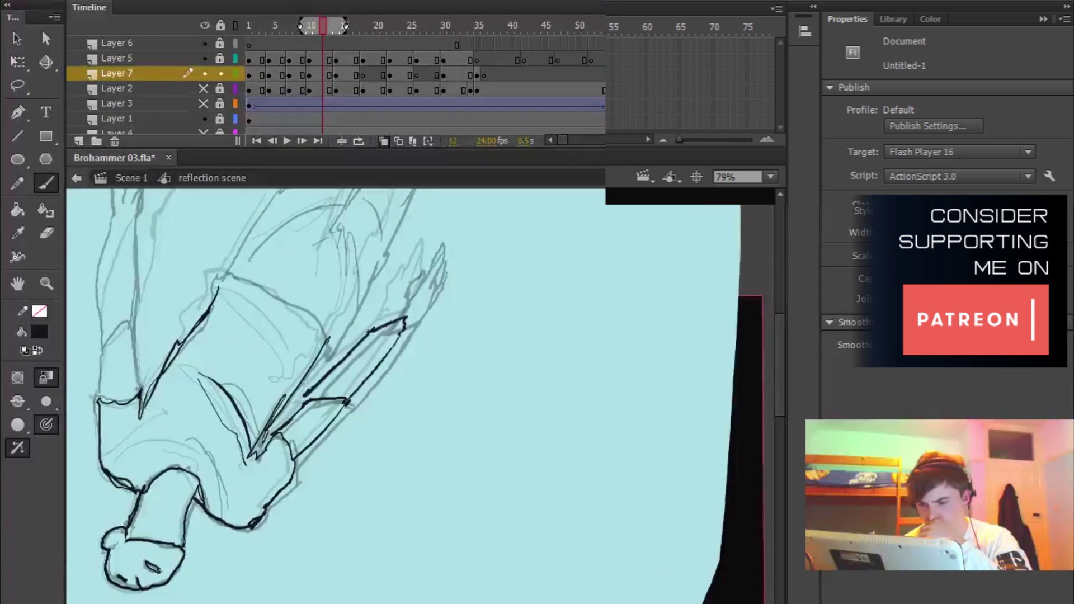
- Clean up the wrist of the lower arm on frame 12 and draw the hand with its fingers
key(e)
drag(447, 260, 424, 321)
key(b)
drag(364, 250, 412, 321)
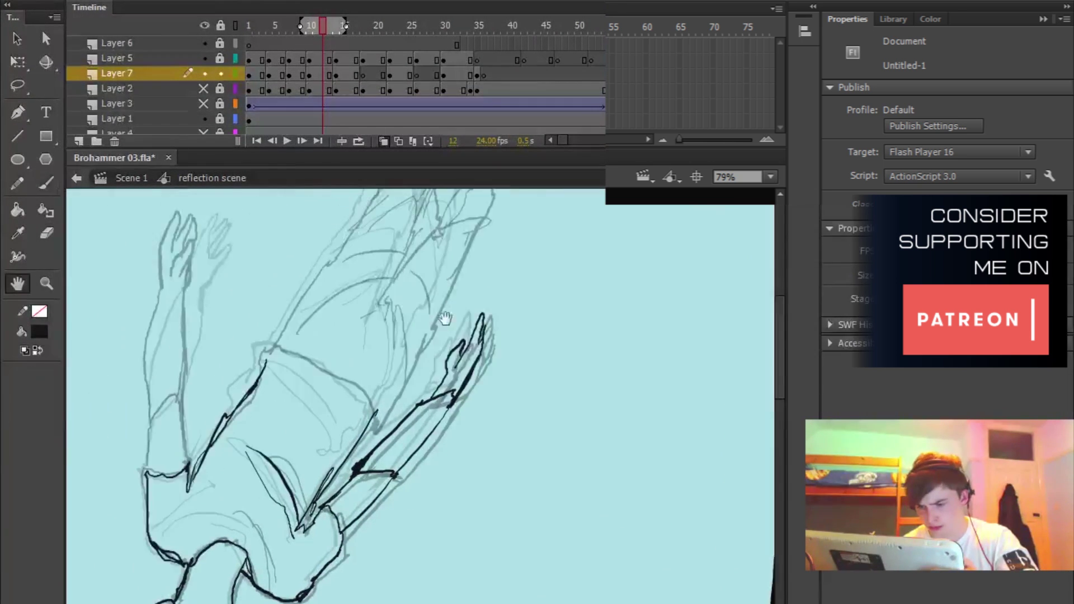
- Draw the raised arm on frame 12, from the sleeve through the forearm to the fingers
drag(283, 295, 398, 366)
drag(336, 313, 374, 372)
drag(244, 469, 241, 403)
key(e)
key(b)
drag(210, 445, 238, 403)
drag(207, 478, 233, 294)
drag(244, 391, 256, 291)
drag(271, 297, 265, 346)
drag(246, 326, 255, 326)
drag(267, 285, 251, 324)
- Draw the shirt hem, thighs, lower legs and trouser creases of the figure on frame 12
mouse_move(509, 354)
mouse_down()
mouse_move(444, 415)
mouse_move(403, 535)
mouse_up()
drag(364, 327, 287, 443)
drag(398, 313, 373, 425)
mouse_move(280, 551)
mouse_down()
mouse_move(352, 517)
mouse_move(351, 369)
mouse_up()
drag(427, 307, 339, 478)
drag(417, 337, 393, 394)
drag(399, 380, 403, 447)
drag(464, 193, 413, 415)
mouse_move(386, 570)
mouse_down()
mouse_move(498, 307)
mouse_move(523, 282)
mouse_up()
- Compare the frame 12 pose with its neighbours, and draw the neck edge, ear, brow line and eye on frame 19
key(comma)
key(comma)
key(comma)
key(period)
key(e)
key(period)
key(period)
key(period)
key(period)
key(period)
key(period)
key(period)
key(period)
key(period)
key(b)
drag(320, 454, 278, 519)
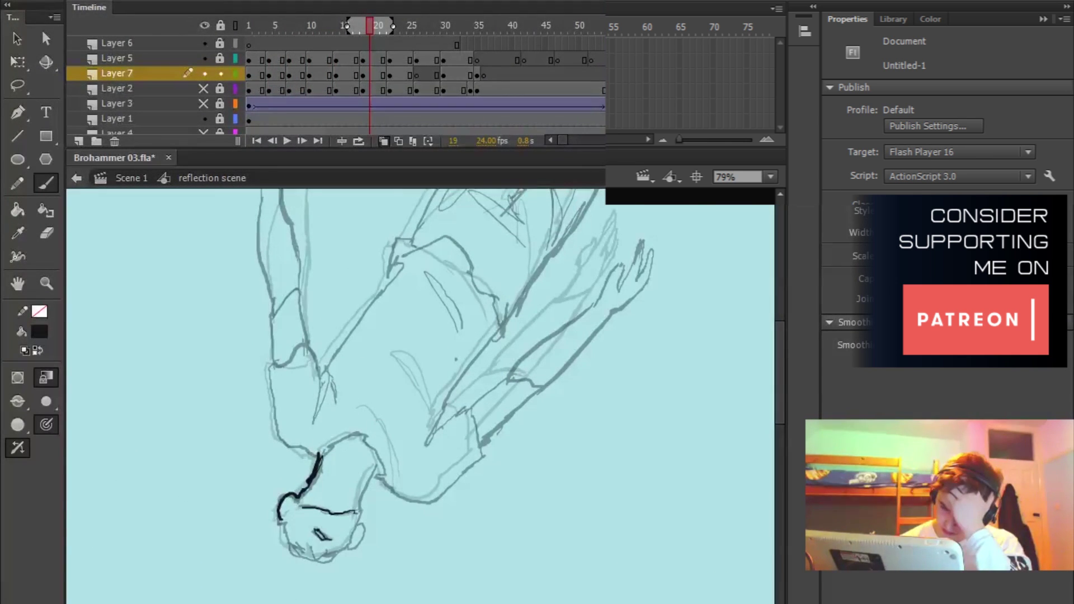
- Draw the collar, shoulder, sleeve and raised arm with its fingers on frame 19
drag(319, 283, 350, 385)
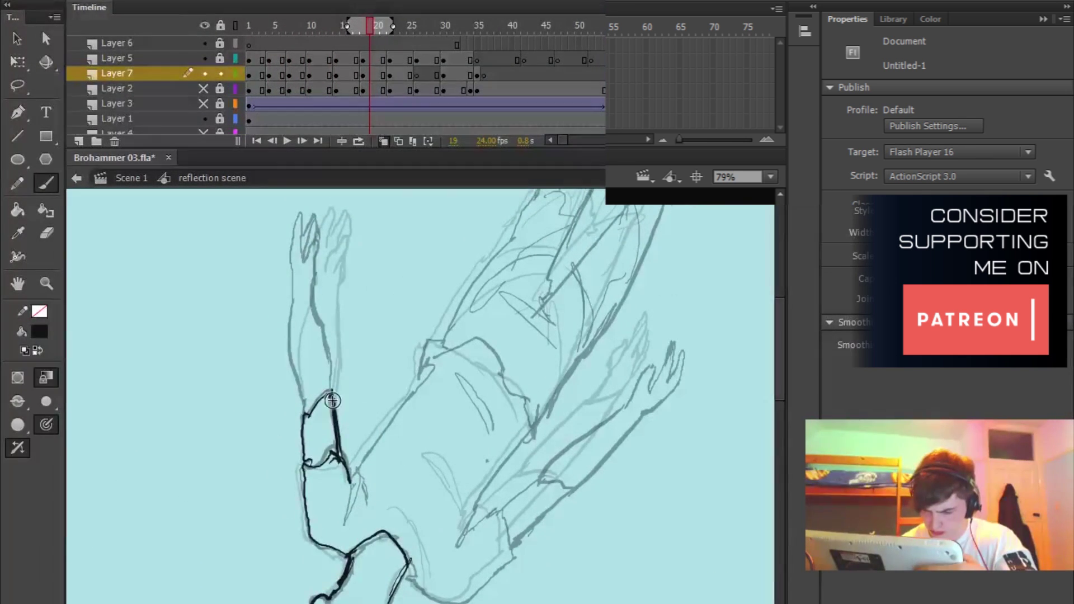
drag(295, 351, 305, 412)
drag(313, 280, 314, 337)
drag(305, 339, 316, 294)
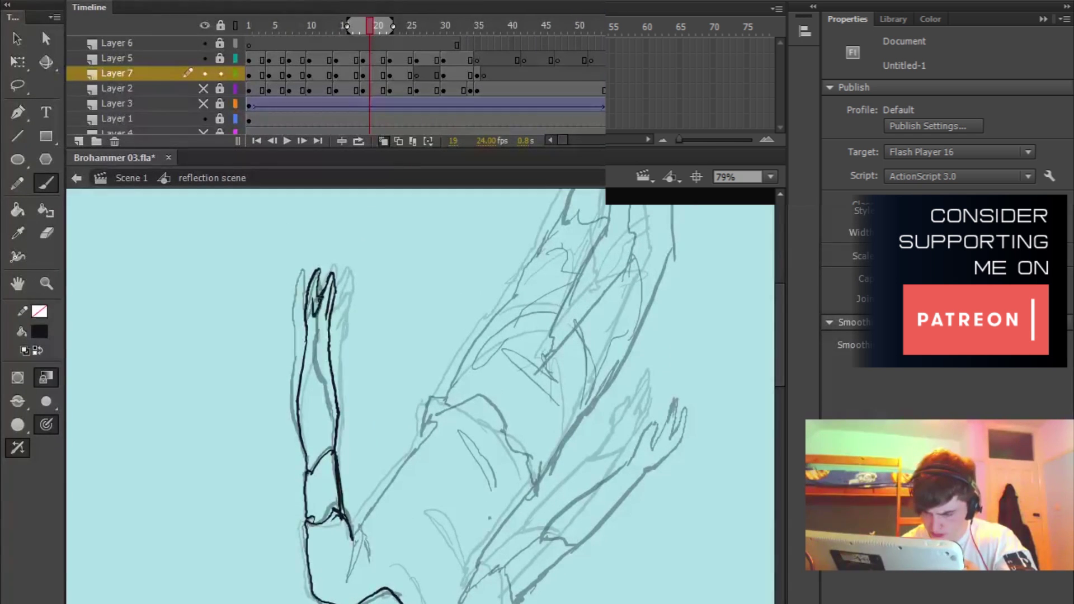
- Draw the shirt's armpit fold, upper torso edge, wavy hem and chest crease on frame 19
drag(362, 264, 346, 250)
drag(476, 277, 384, 110)
drag(318, 246, 235, 408)
drag(259, 323, 322, 224)
mouse_move(334, 223)
mouse_down()
mouse_move(282, 281)
mouse_move(374, 359)
mouse_up()
- Flip between frame 19 and its neighbours to compare the torso pose
key(comma)
key(comma)
key(period)
key(period)
key(period)
key(period)
key(period)
key(period)
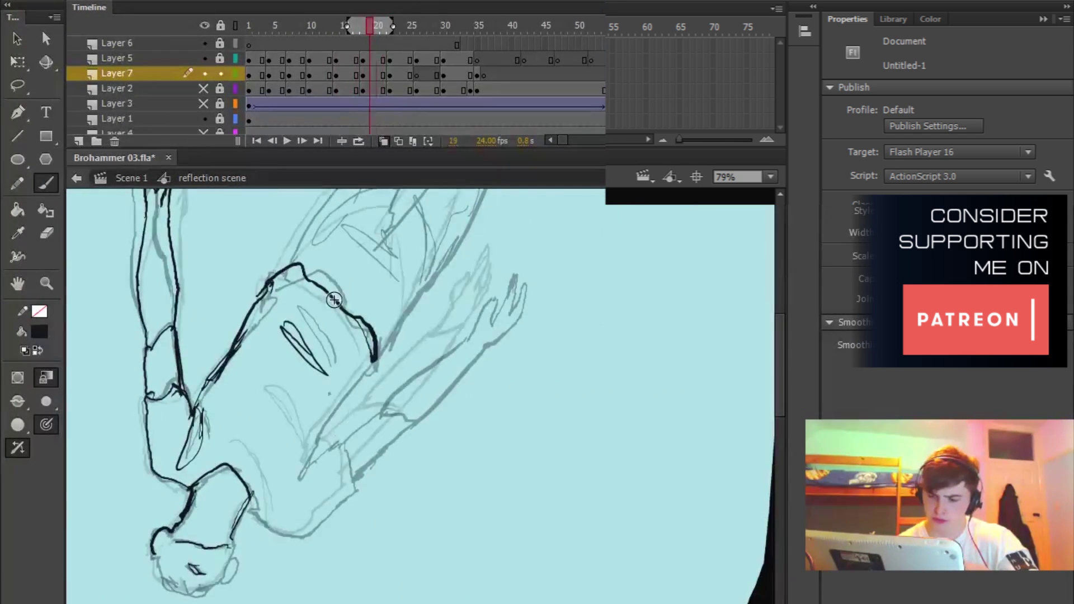
- Draw the shirt's other side, the lower arm's shoulder and sleeve, and its forearm and first fingers on frame 20
key(comma)
key(comma)
key(comma)
key(comma)
key(comma)
key(comma)
key(period)
key(period)
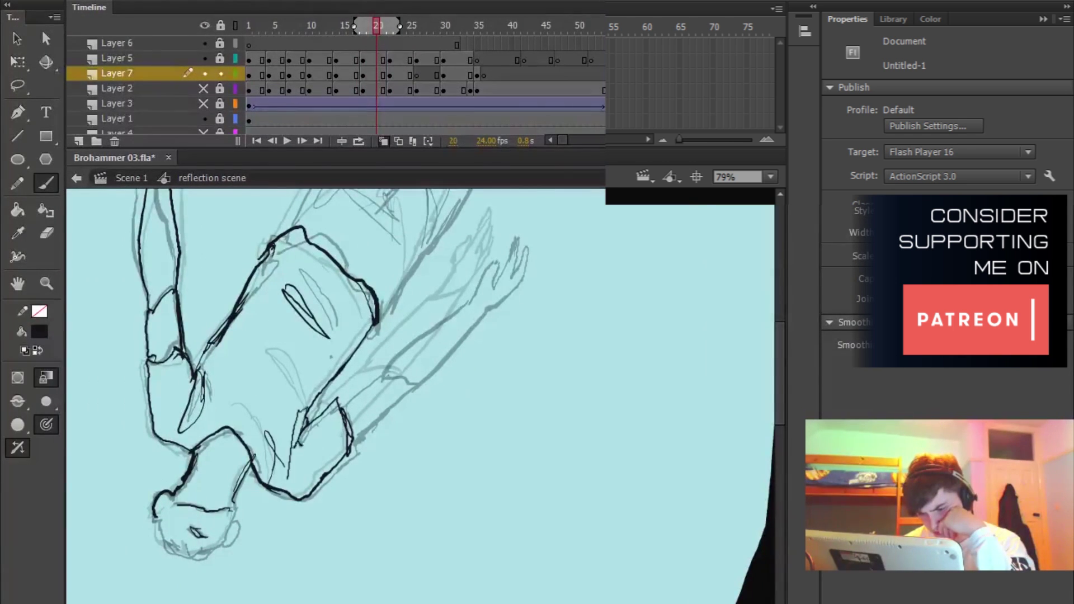
drag(407, 346, 332, 428)
key(e)
mouse_move(307, 431)
mouse_down()
mouse_move(280, 469)
mouse_move(336, 458)
mouse_up()
key(b)
drag(280, 513, 335, 459)
drag(336, 458, 411, 373)
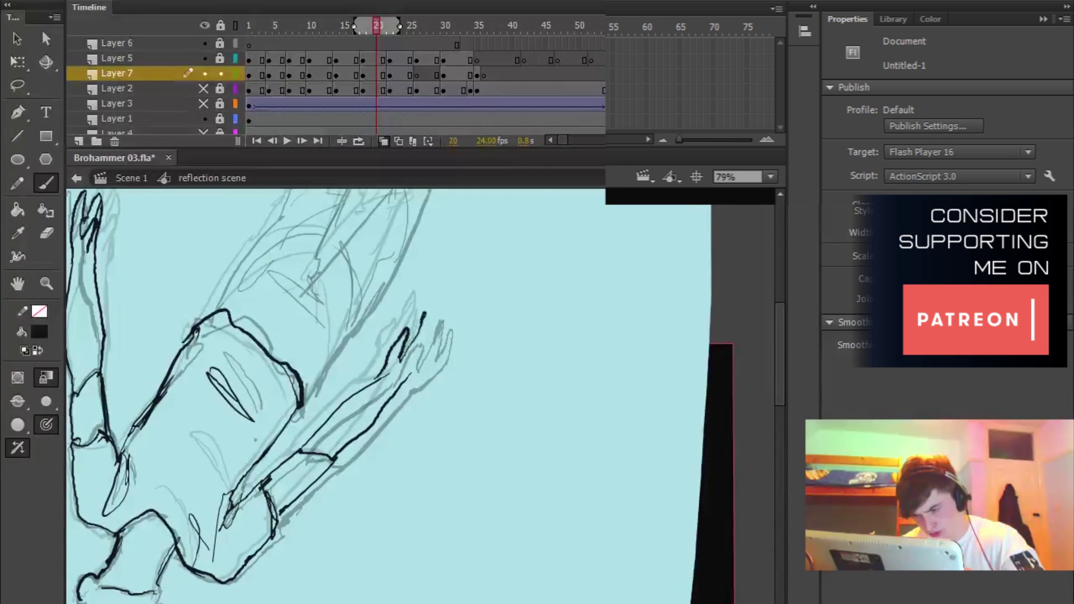
- Finish the lower hand's fingers on frame 20 and draw the thighs, trouser folds and lower legs
drag(459, 289, 498, 403)
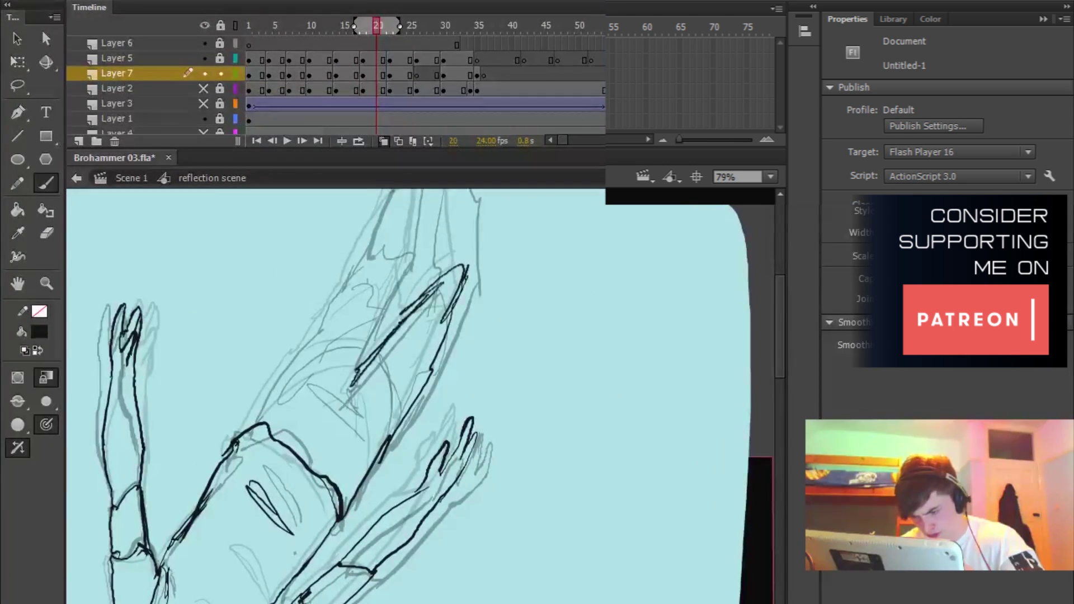
drag(370, 264, 300, 404)
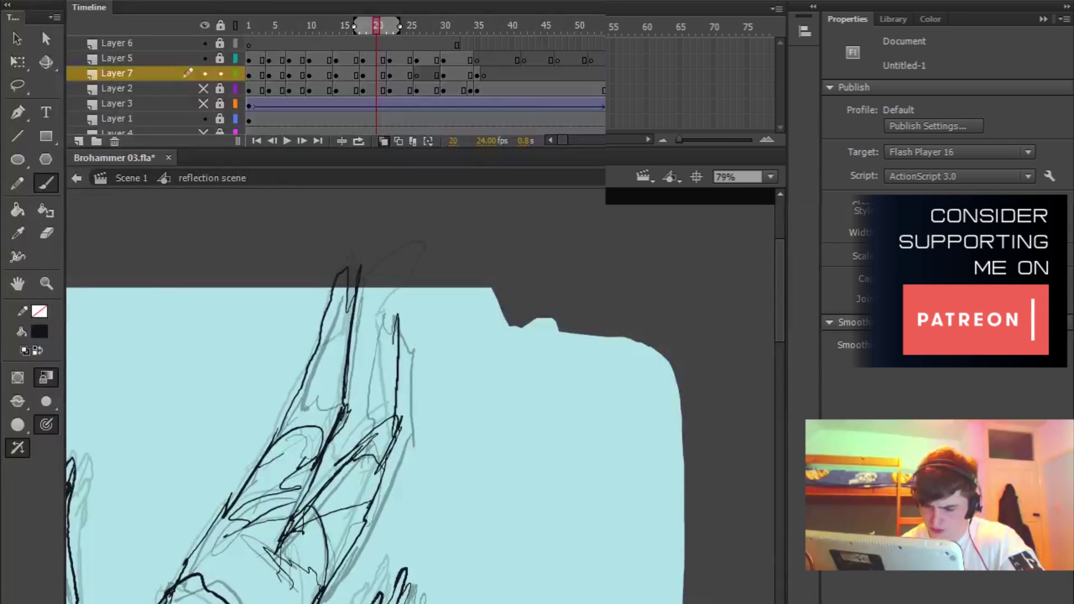
key(space)
drag(426, 345, 597, 26)
- Step back and forth through the drawn frames to check the flow of the falling motion
key(.)
key(.)
key(.)
key(comma)
key(comma)
key(comma)
key(comma)
key(comma)
key(comma)
key(comma)
key(comma)
key(comma)
key(comma)
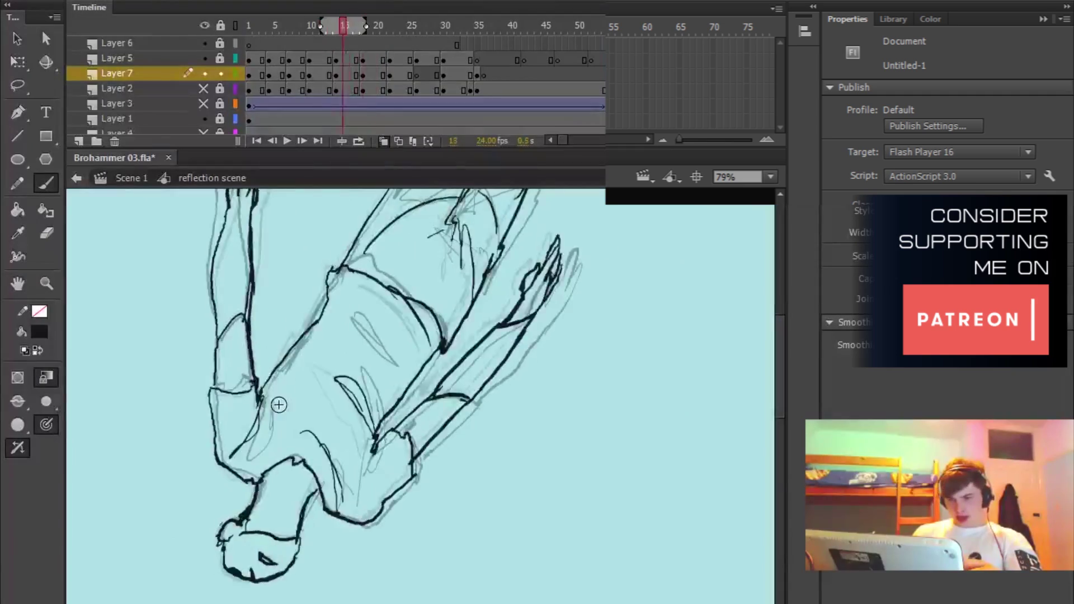
key(comma)
key(comma)
key(comma)
key(comma)
key(comma)
key(comma)
key(comma)
key(comma)
key(comma)
key(comma)
key(comma)
key(comma)
key(period)
key(period)
key(period)
key(period)
key(period)
key(period)
key(period)
key(period)
key(period)
key(period)
key(period)
key(period)
key(period)
key(period)
key(period)
key(period)
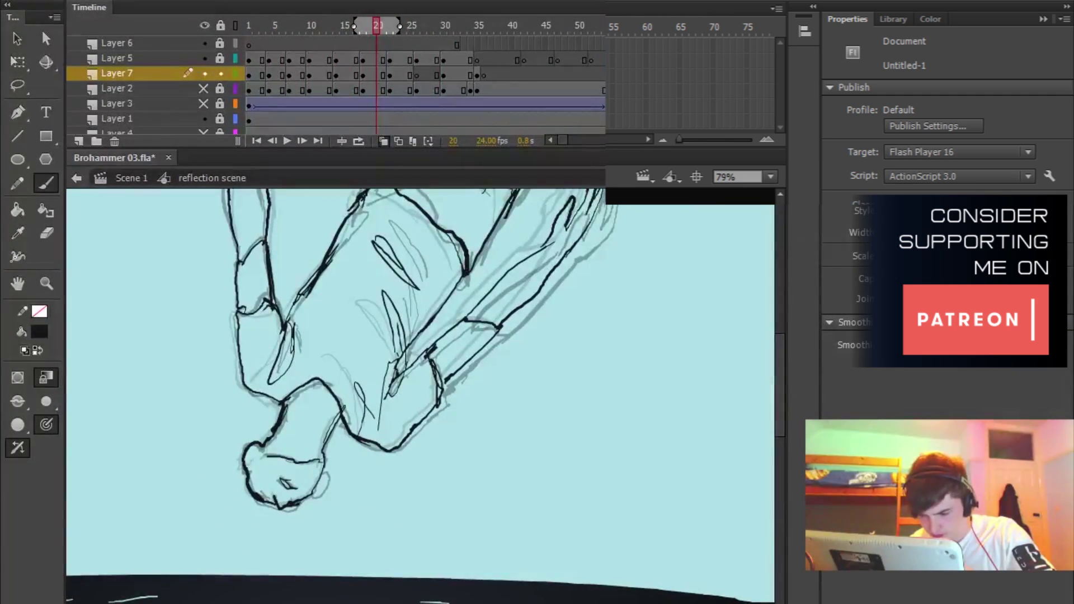
- Complete the chin and back-of-head outline on the pose held over frames 20 and 21
key(period)
key(period)
key(period)
key(period)
key(period)
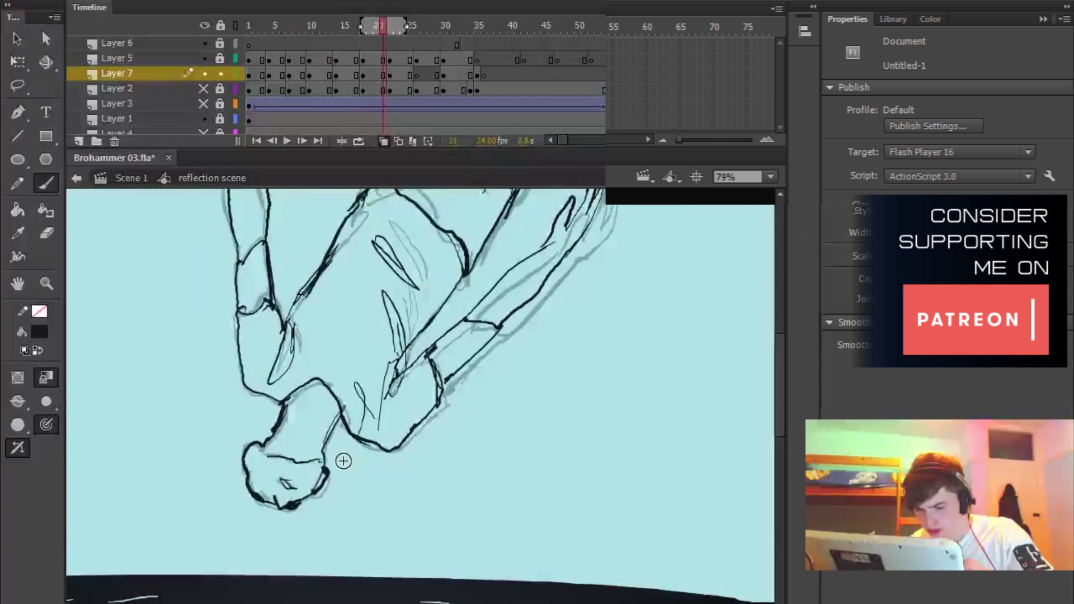
- Draw the forearm and first fingers of the figure's left-hand raised arm on frame 27
key(period)
key(period)
key(period)
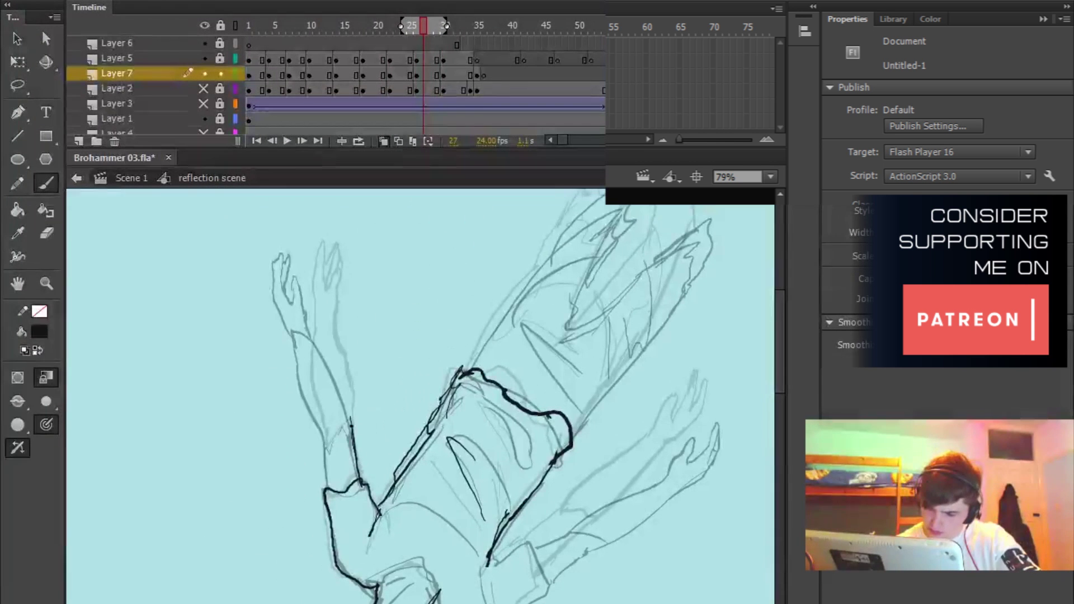
drag(335, 358, 347, 421)
mouse_move(302, 321)
mouse_down()
mouse_move(322, 394)
mouse_move(316, 320)
mouse_up()
drag(321, 339, 323, 347)
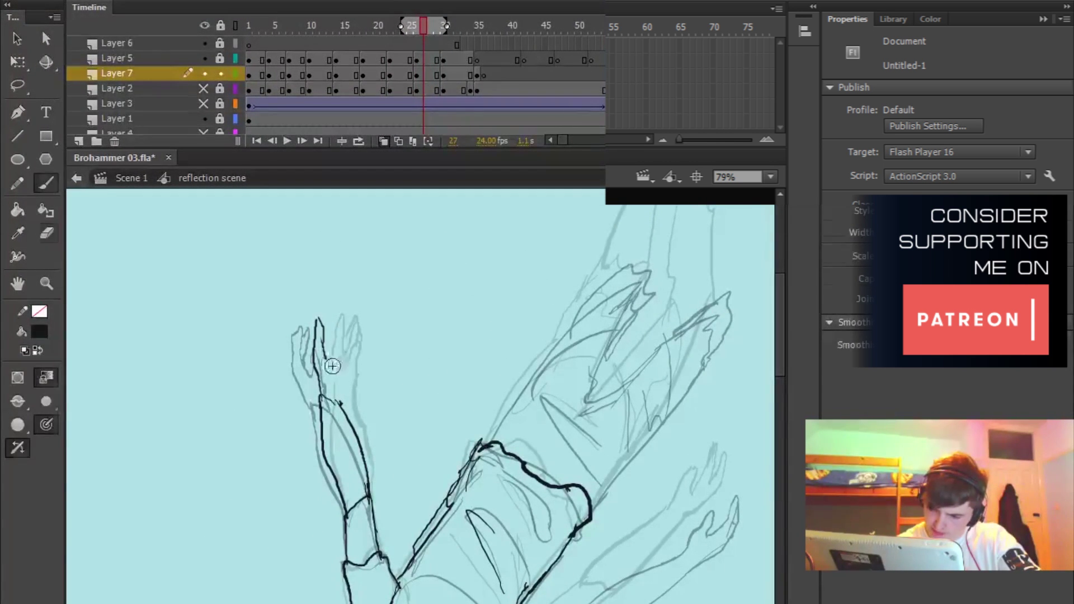
- Draw the opposite arm's sleeve cuff, forearm, thumb and fingers on frame 27
drag(463, 323, 348, 98)
drag(394, 417, 437, 391)
drag(436, 391, 450, 445)
drag(450, 445, 405, 478)
drag(492, 346, 392, 410)
drag(339, 454, 380, 433)
drag(381, 432, 419, 441)
drag(354, 491, 419, 444)
drag(419, 444, 492, 383)
drag(479, 378, 381, 432)
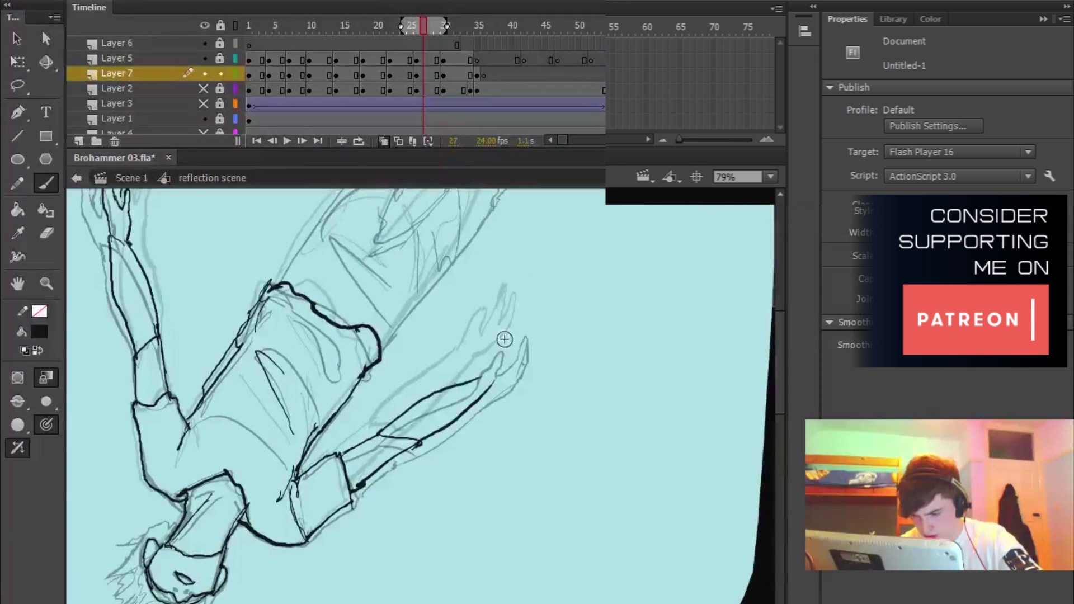
drag(491, 353, 516, 317)
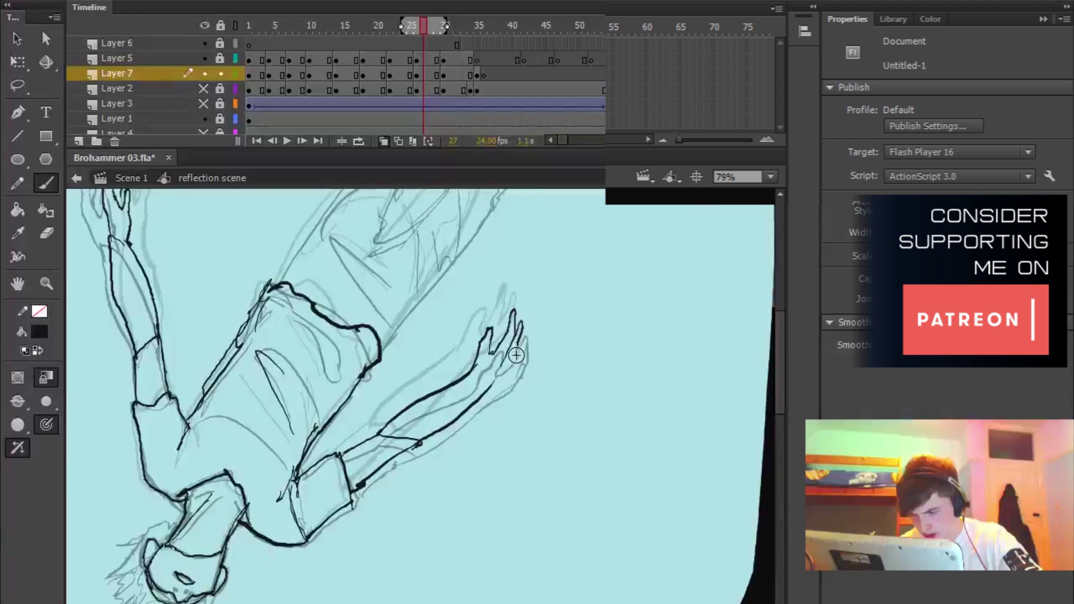
- Draw the thighs, trouser folds and lower legs on frame 27
drag(572, 287, 562, 441)
drag(270, 433, 429, 268)
drag(367, 399, 458, 302)
drag(459, 302, 428, 377)
mouse_move(436, 374)
mouse_down()
mouse_move(462, 280)
mouse_move(342, 573)
mouse_up()
drag(419, 394, 386, 506)
drag(290, 469, 344, 551)
mouse_move(385, 304)
mouse_down()
mouse_move(403, 360)
mouse_move(391, 252)
mouse_up()
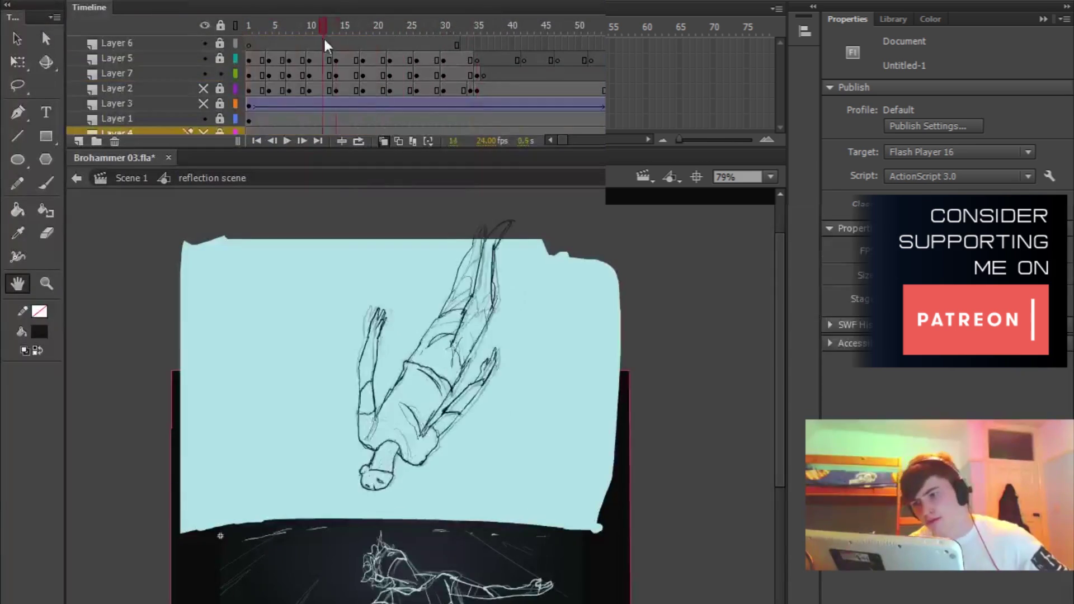
- Return to the start of Layer 7 and draw a first lock of hair beside the ear on frame 4
click(250, 74)
key(ctrl+=)
drag(489, 395, 492, 324)
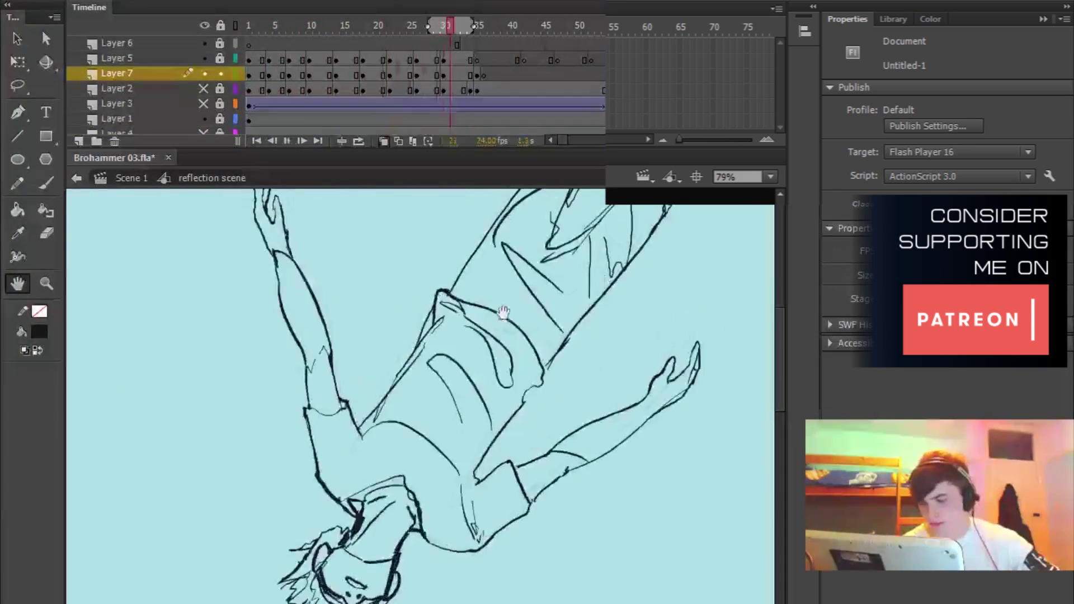
key(Home)
key(e)
drag(310, 446, 341, 405)
key(.)
key(.)
key(.)
key(b)
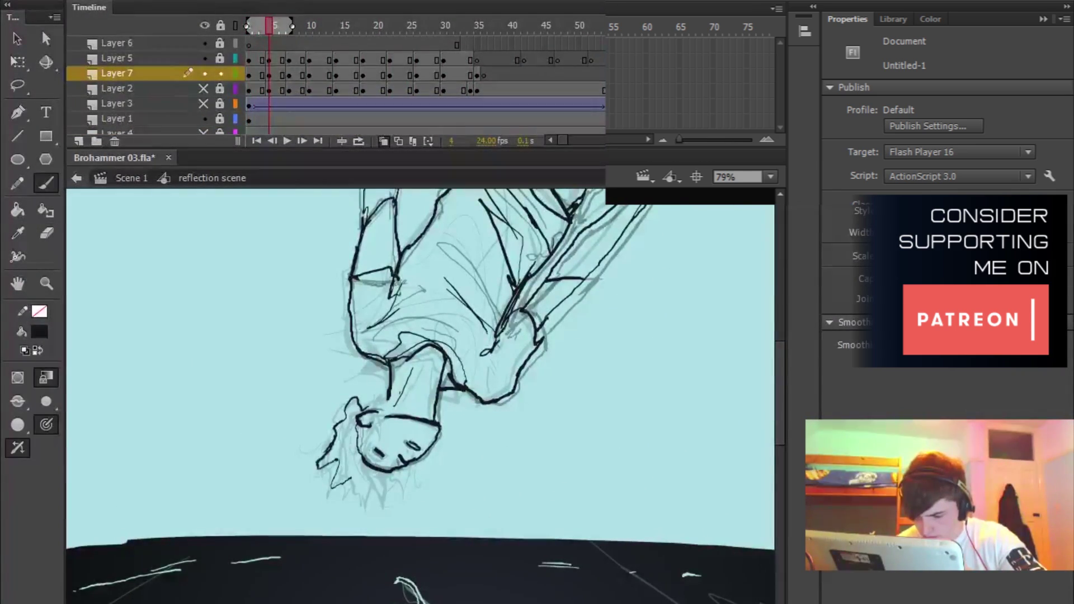
- Carry the first hair lock through the drawings up to frame 18 and play the animation to check it
key(alt+.)
key(alt+.)
key(alt+.)
key(shift+period)
key(Return)
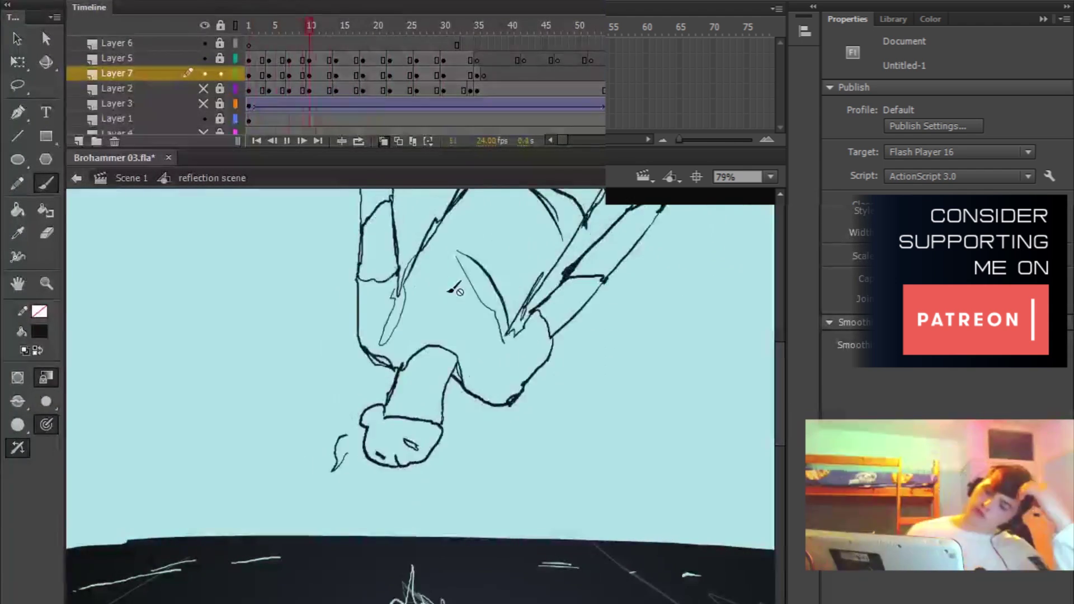
key(Return)
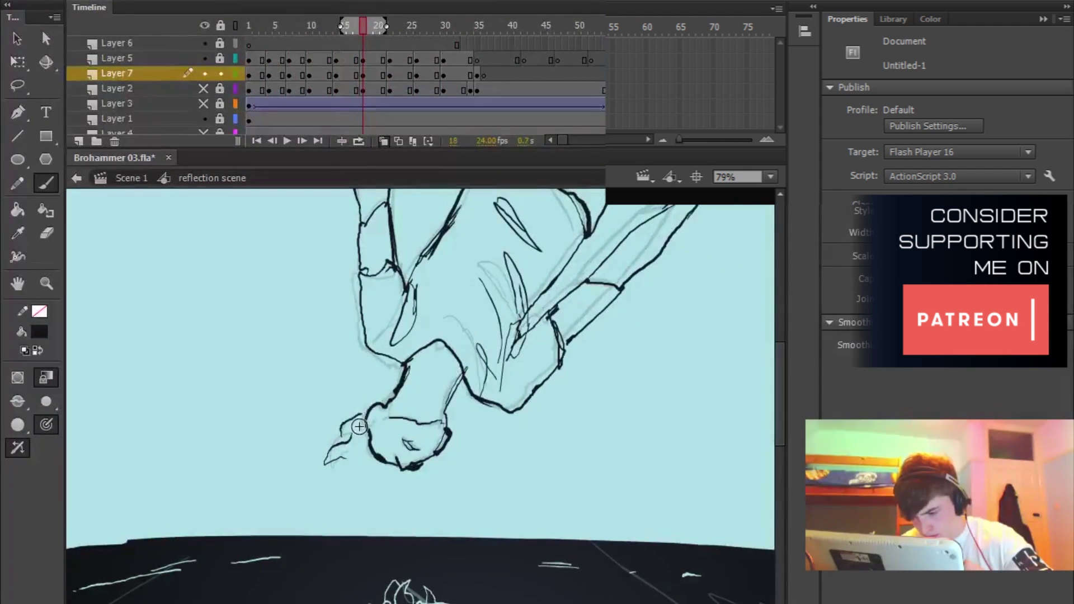
key(Return)
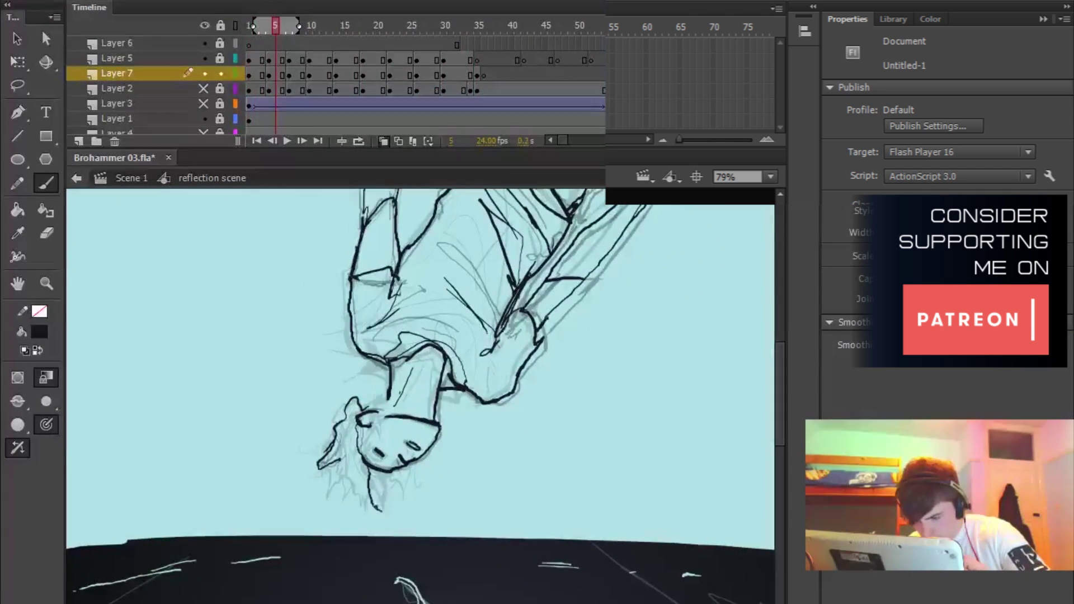
- Draw a second hair lock hanging below the head on the drawings from frame 5 to frame 16
key(period)
key(period)
key(period)
key(period)
key(period)
key(period)
key(period)
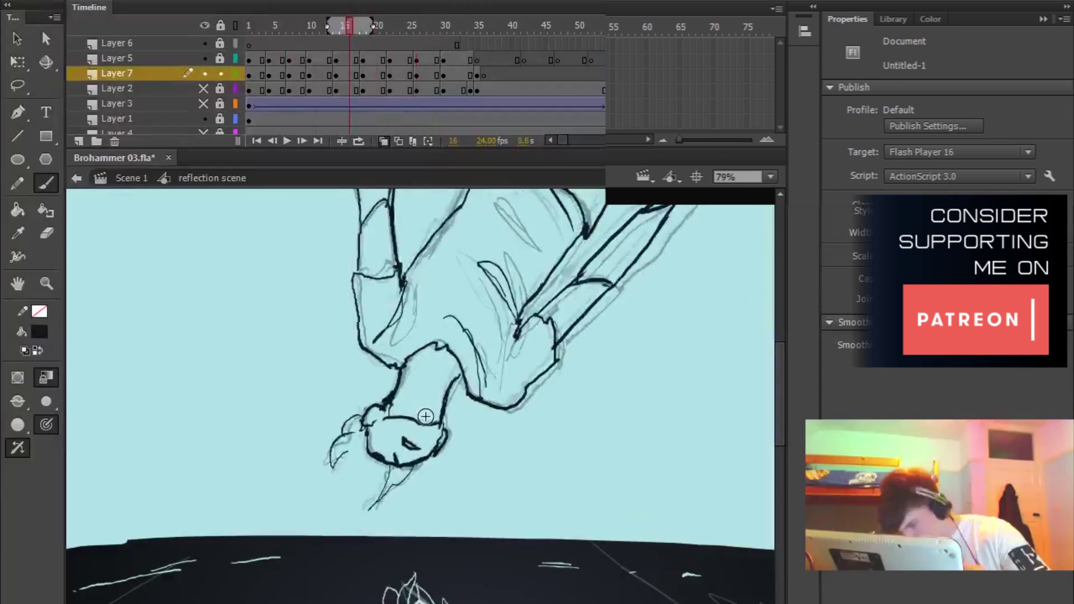
- Scrub, step and play through the falling animation to examine the movement of the hair
click(192, 130)
click(329, 26)
click(284, 74)
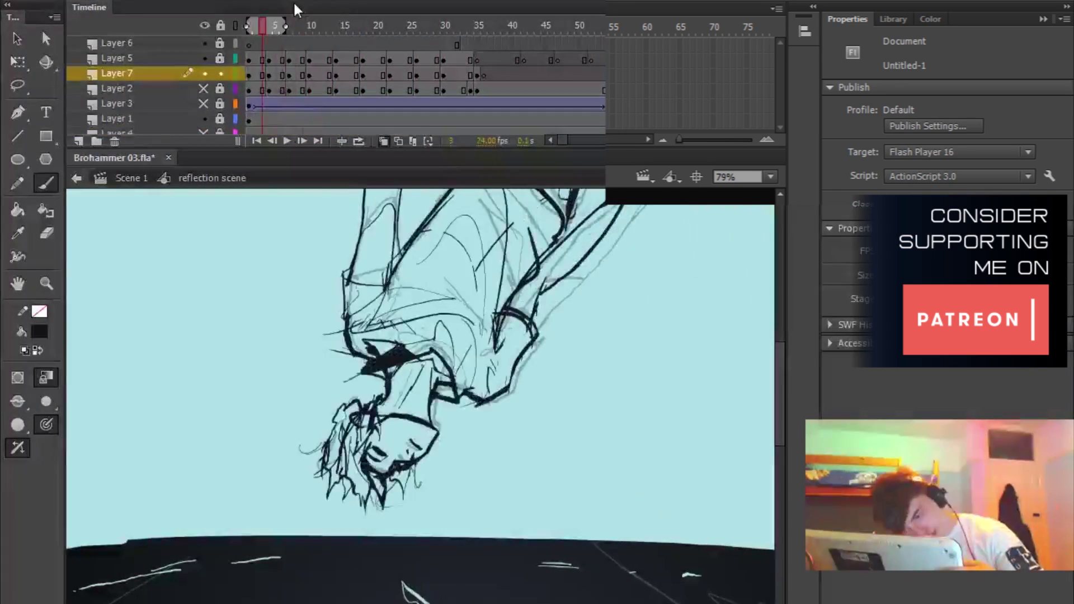
key(period)
key(period)
key(period)
key(period)
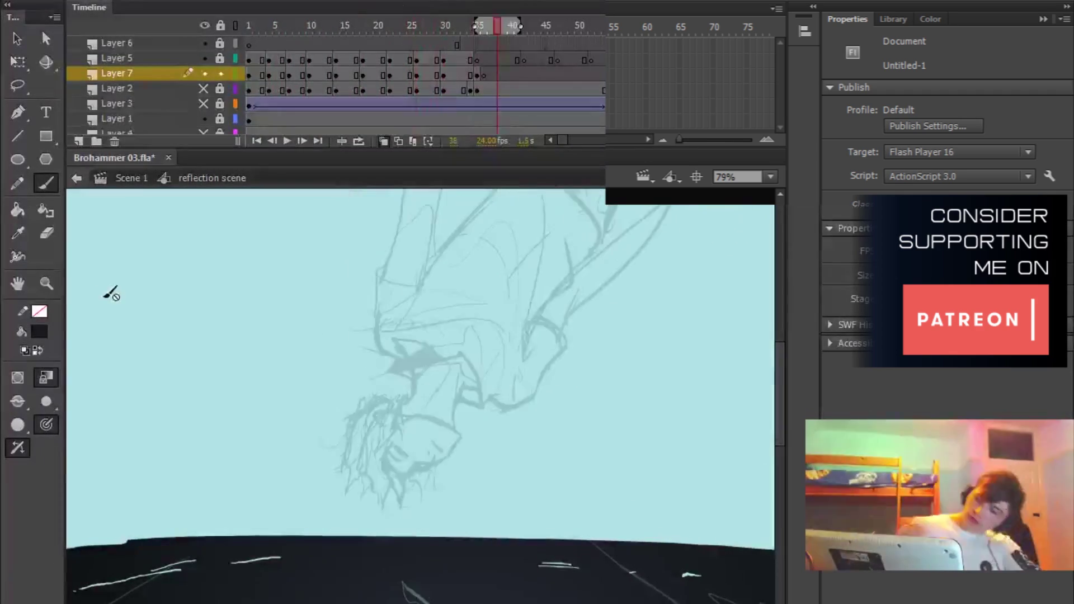
key(Return)
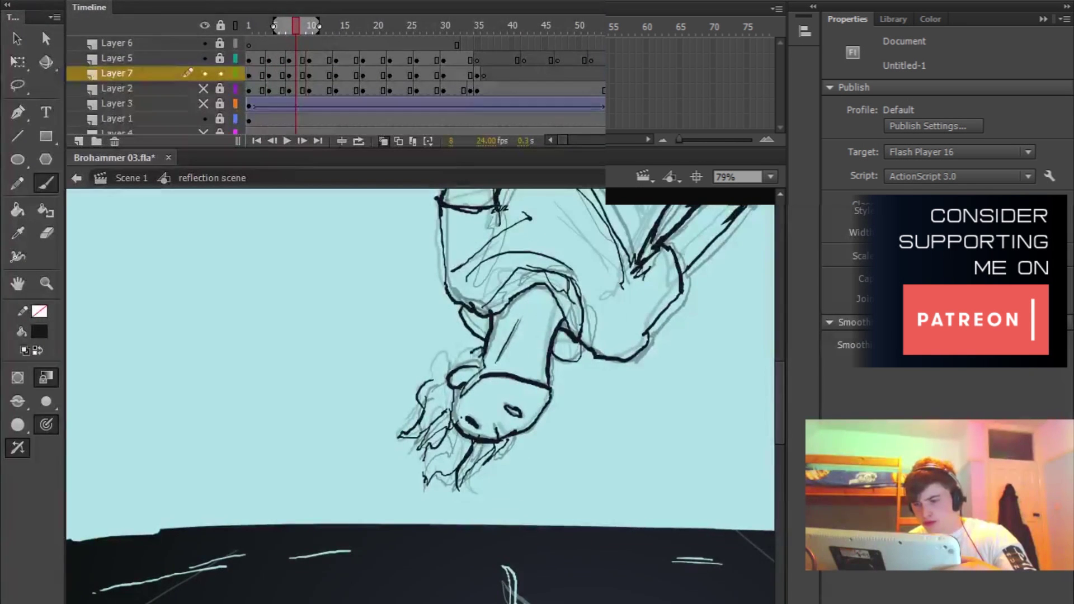
- Add hair behind the ear near the nape on the drawings from frame 8 to frame 22 and replay the motion
key(period)
key(period)
key(period)
key(period)
key(period)
key(period)
key(period)
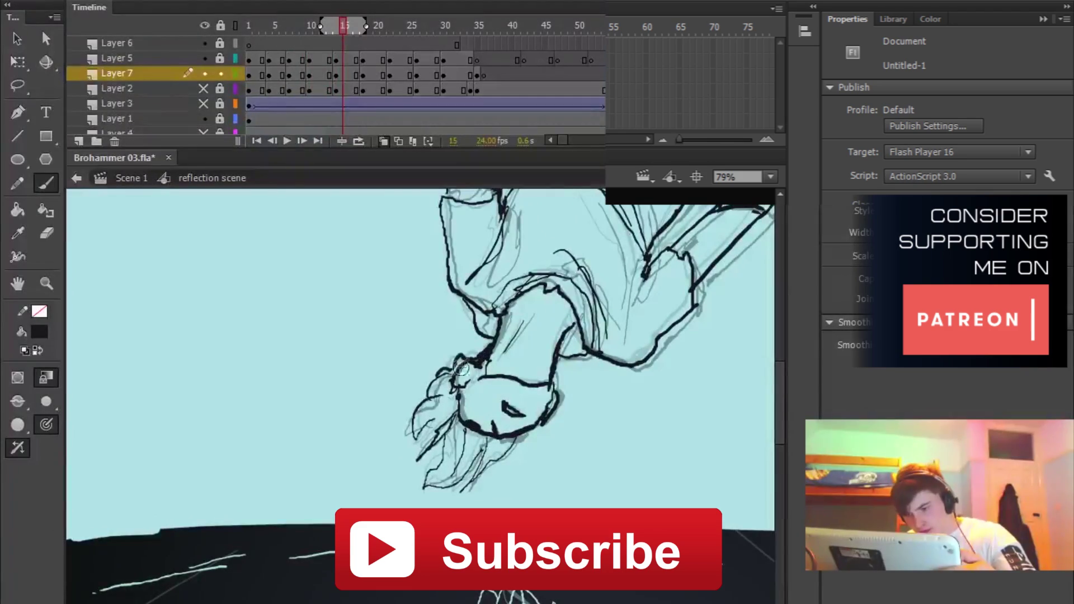
key(period)
key(period)
key(period)
key(period)
key(period)
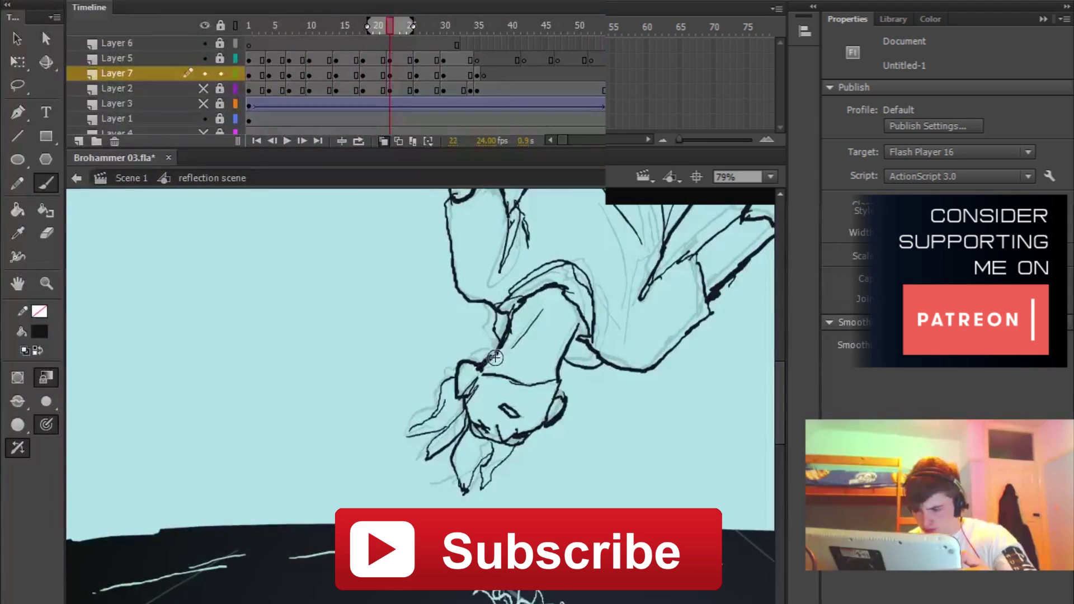
key(Return)
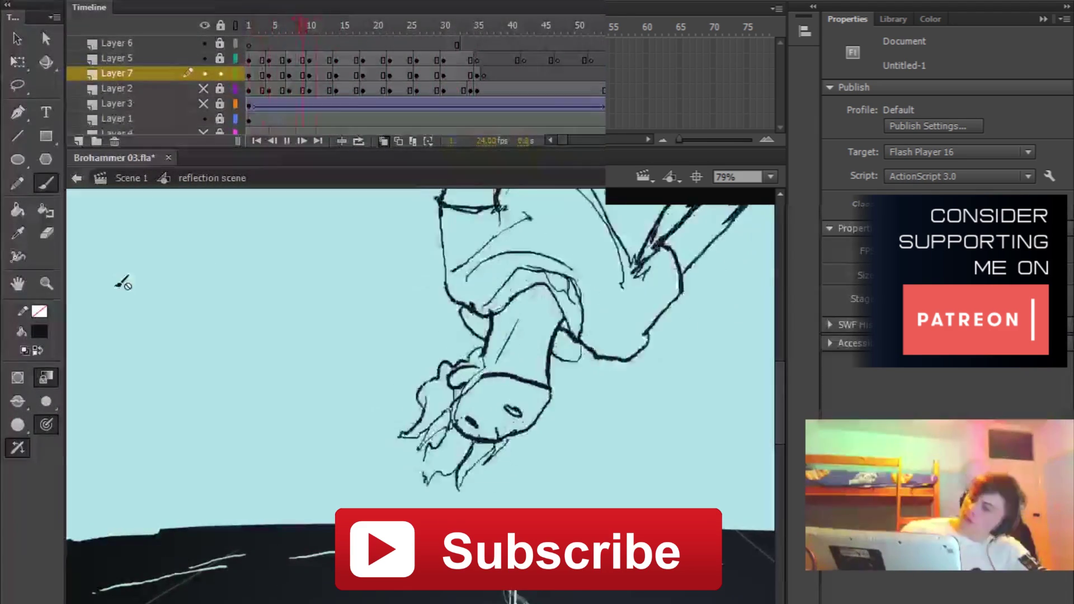
key(Return)
key(Return)
key(Return)
- Draw a short strand on the far side of the forehead from frame 7 to frame 23 and replay the motion
key(period)
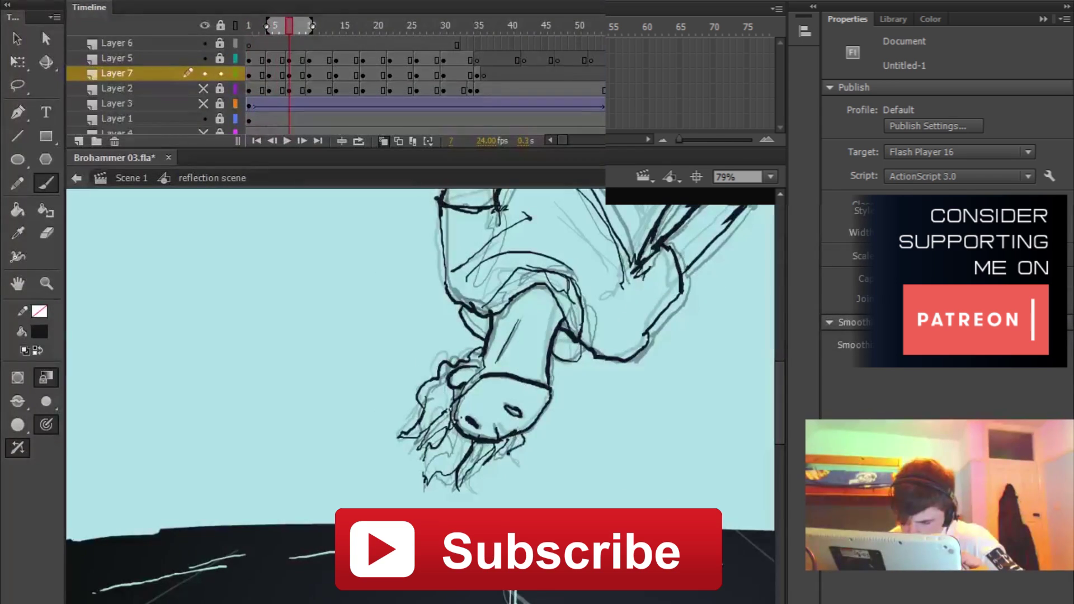
key(period)
key(period)
key(period)
key(period)
key(period)
key(period)
key(period)
key(period)
key(period)
key(period)
key(period)
key(period)
key(period)
key(period)
key(period)
key(period)
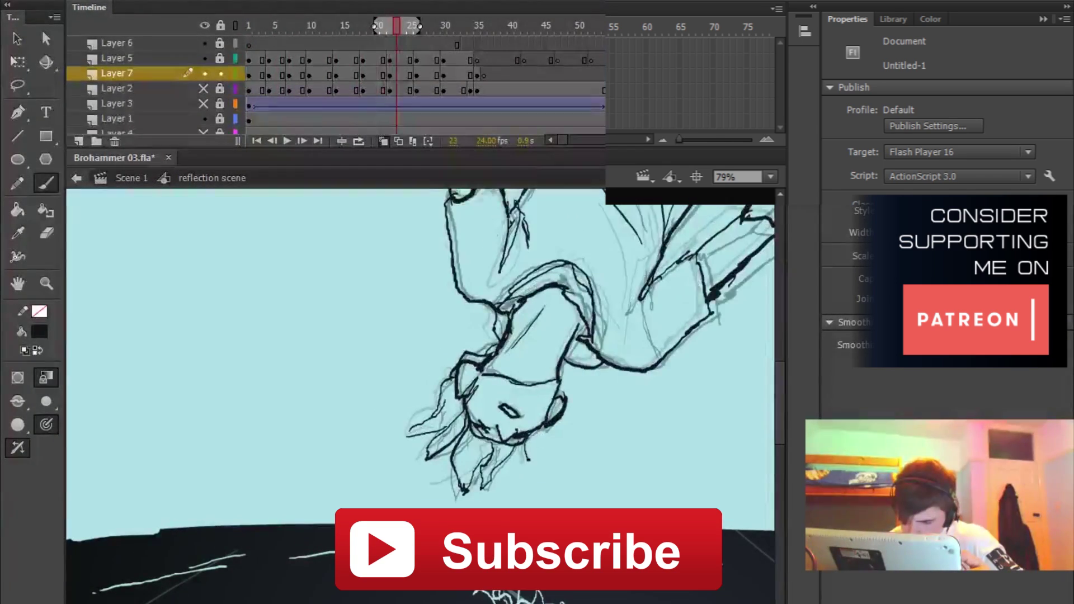
key(Return)
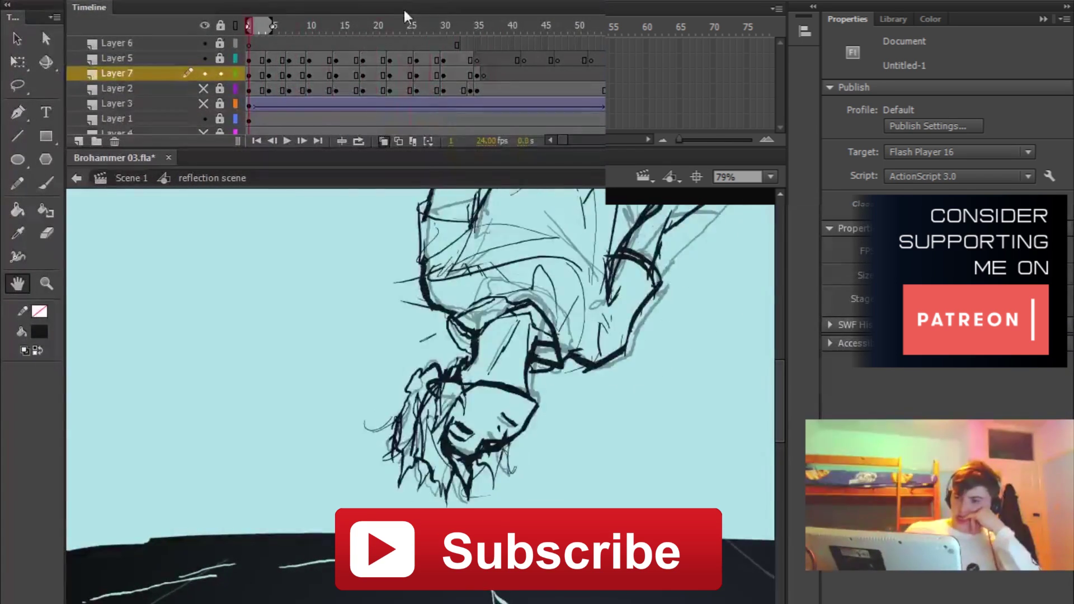
key(Return)
- Add more strands to the far-side forehead hair on the drawings from the early frames up to frame 25
key(period)
key(period)
key(period)
key(period)
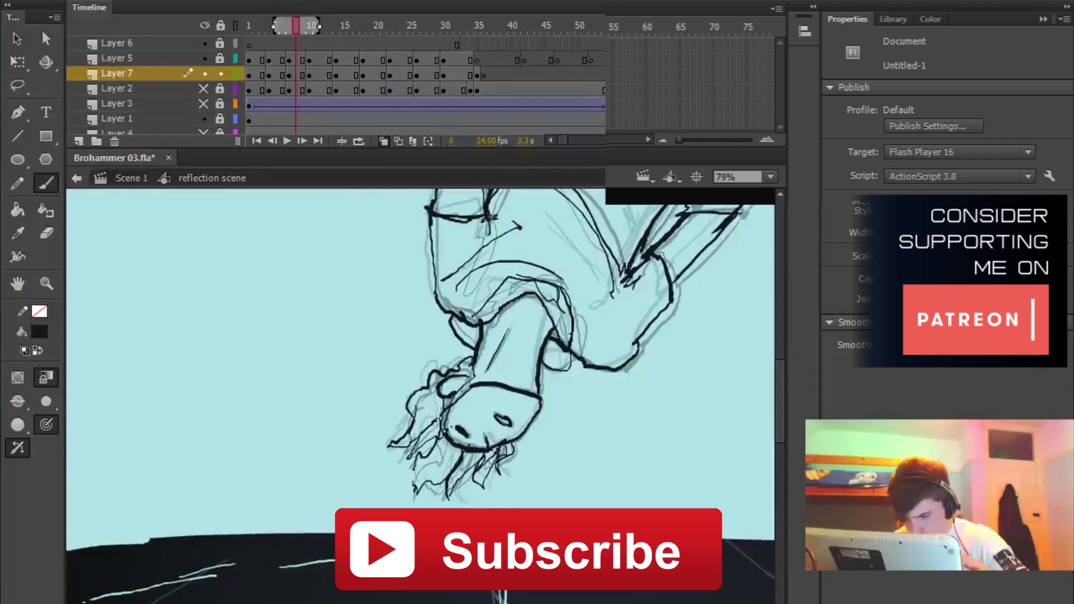
key(period)
key(period)
key(period)
key(period)
key(period)
key(period)
key(period)
key(period)
key(period)
key(period)
key(period)
key(period)
key(period)
key(period)
key(period)
key(period)
key(period)
key(period)
key(period)
key(period)
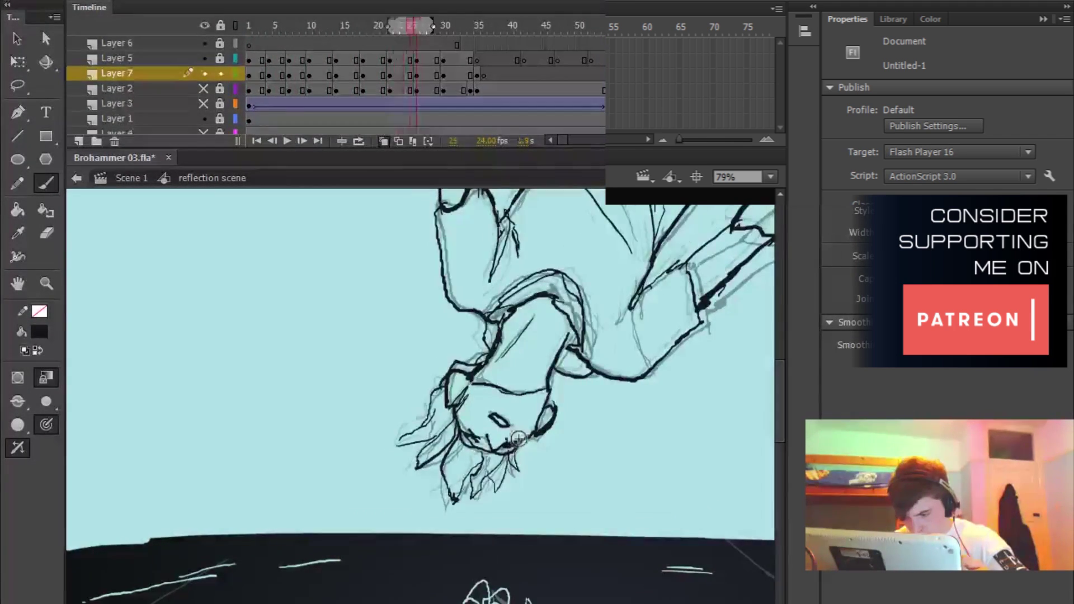